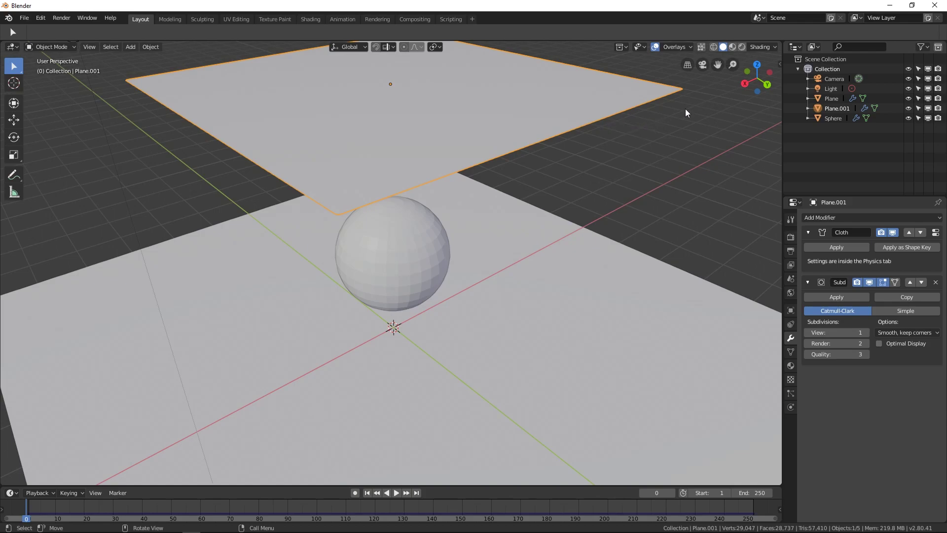
Play the cloth simulation, stop at frame 92, and orbit around the draped sheet.
{"action": "key", "text": "space"}
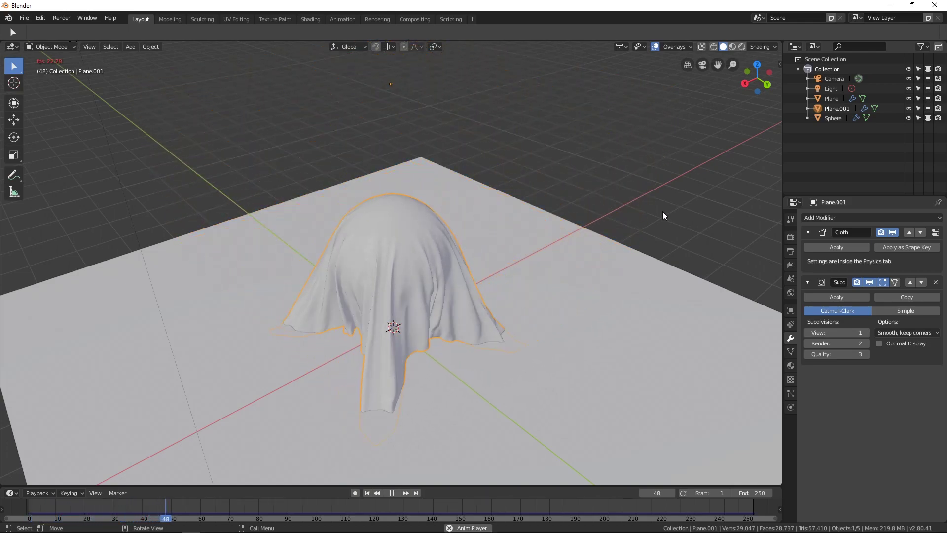
{"action": "key", "text": "space"}
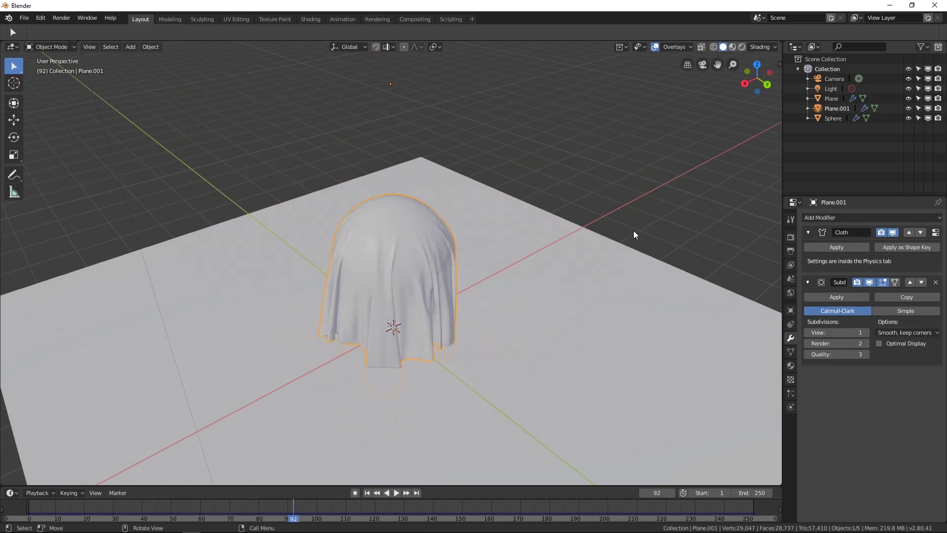
{"action": "scroll", "coordinate": [374, 316], "scroll_direction": "up", "scroll_amount": 3}
{"action": "middle_click_drag", "start_coordinate": [375, 315], "coordinate": [405, 310]}
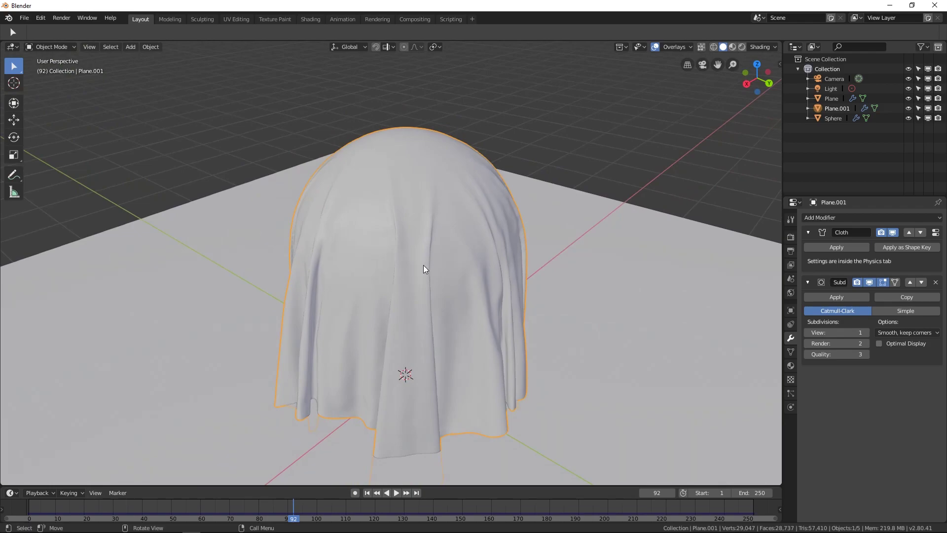
{"action": "middle_click_drag", "start_coordinate": [423, 265], "coordinate": [492, 397]}
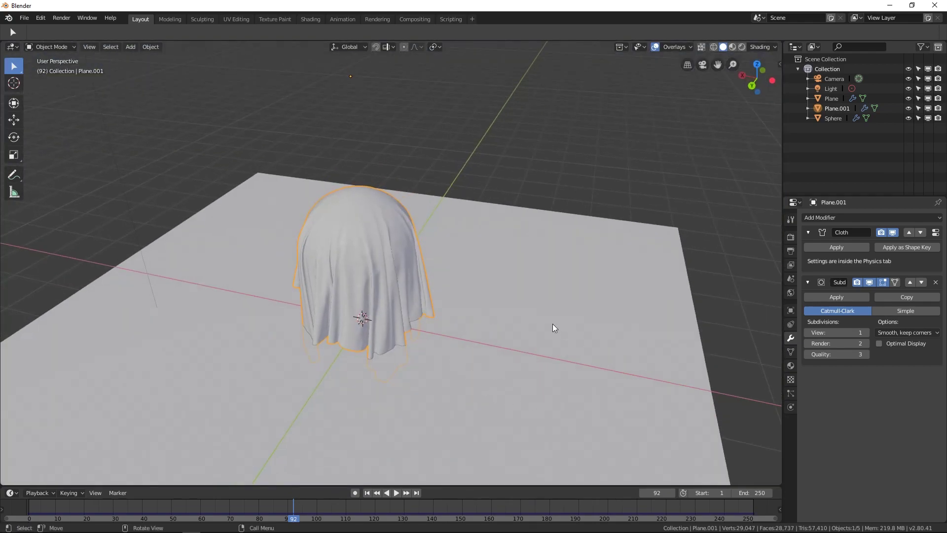
{"action": "middle_click_drag", "start_coordinate": [470, 295], "coordinate": [393, 297]}
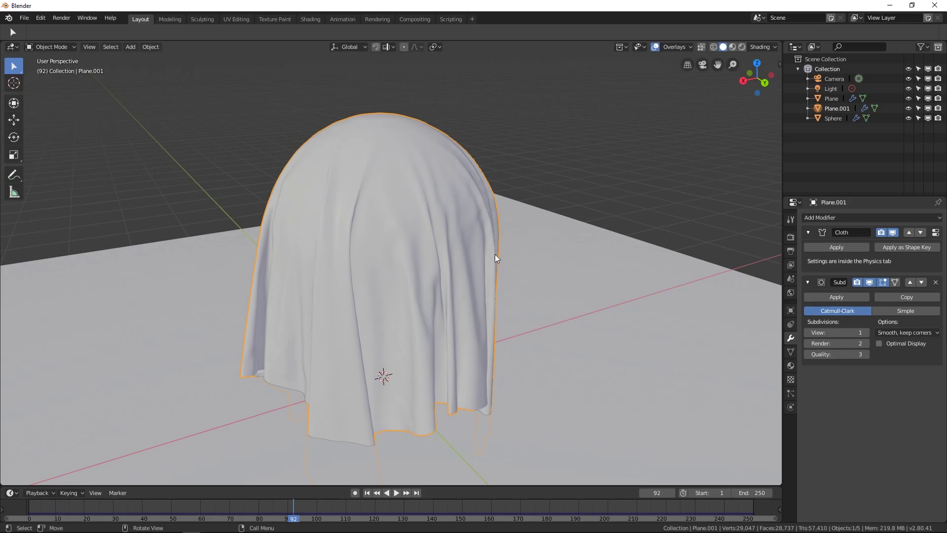
{"action": "middle_click_drag", "start_coordinate": [484, 251], "coordinate": [424, 234]}
{"action": "middle_click_drag", "start_coordinate": [597, 265], "coordinate": [598, 272]}
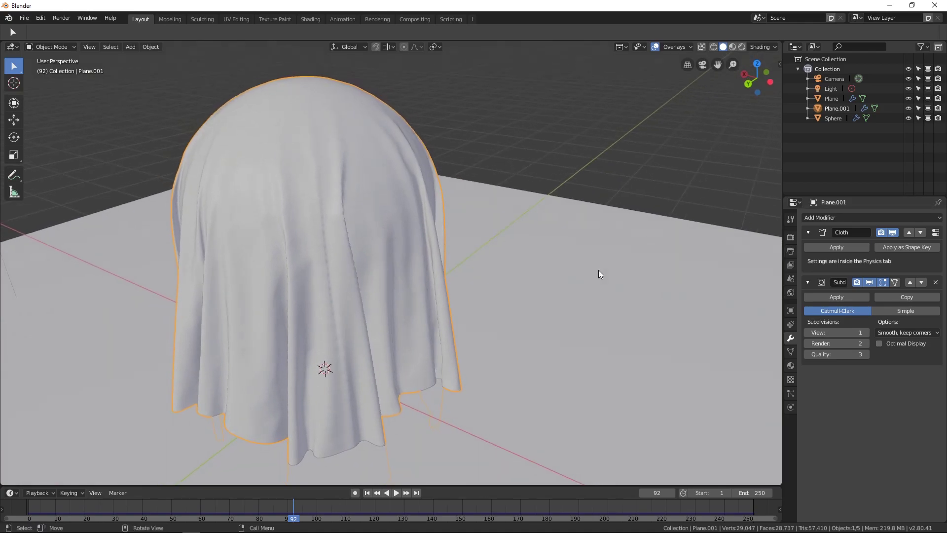
Start a new General file and delete the default cube.
{"action": "left_click", "coordinate": [27, 18]}
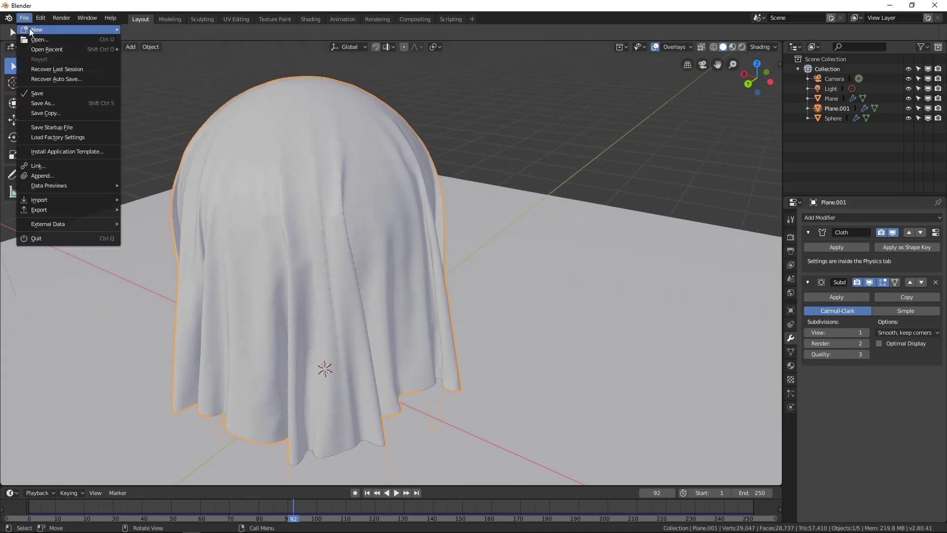
{"action": "mouse_move", "coordinate": [28, 28]}
{"action": "left_click", "coordinate": [144, 30]}
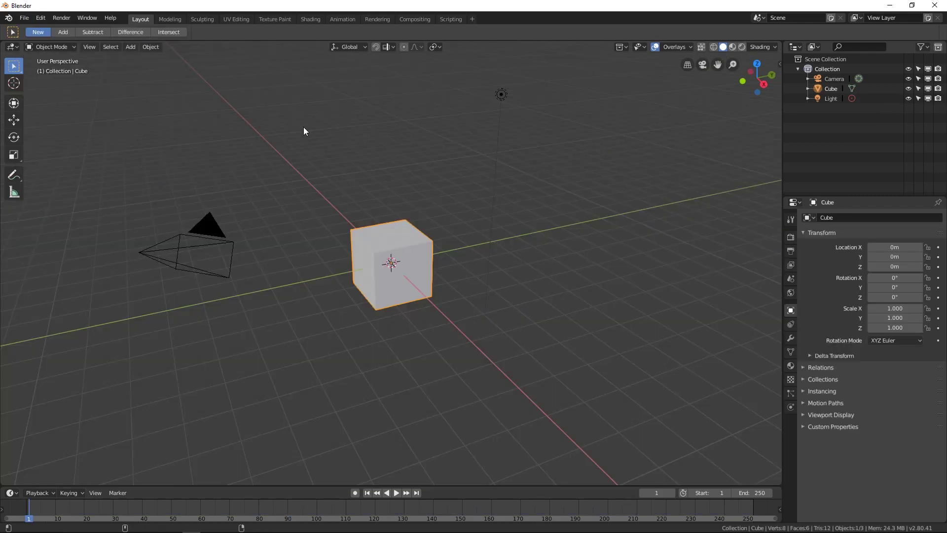
{"action": "key", "text": "x"}
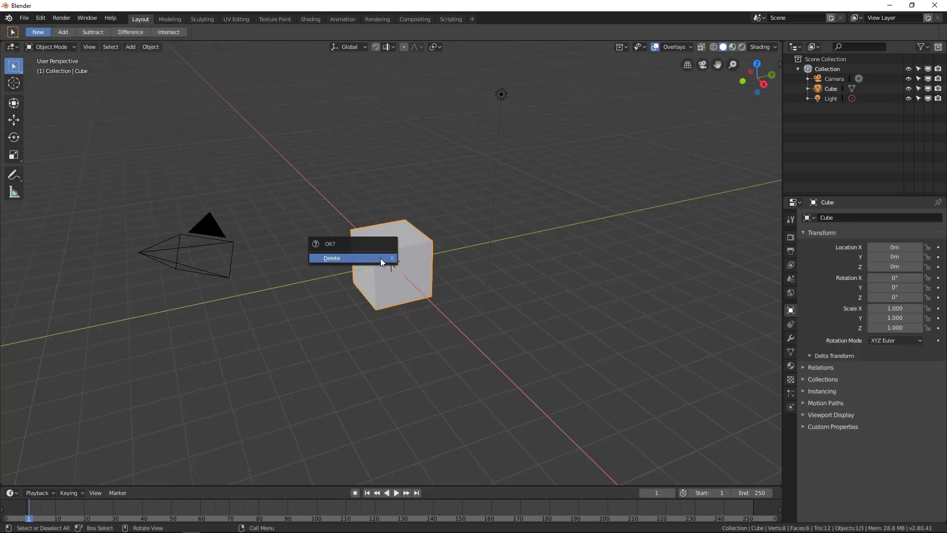
{"action": "left_click", "coordinate": [378, 260]}
Add a ground plane and scale it up to 8.992.
{"action": "key", "text": "shift+a"}
{"action": "mouse_move", "coordinate": [392, 267]}
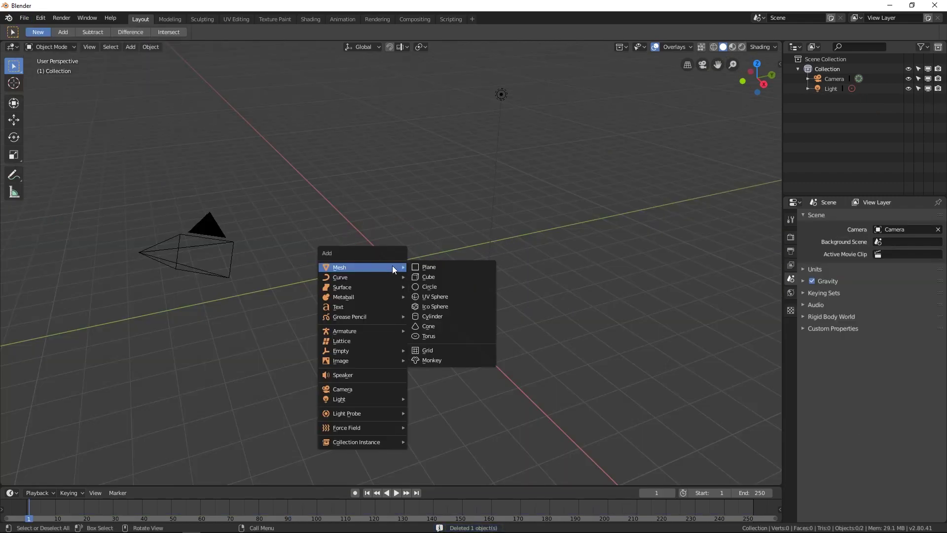
{"action": "left_click", "coordinate": [454, 270]}
{"action": "key", "text": "s"}
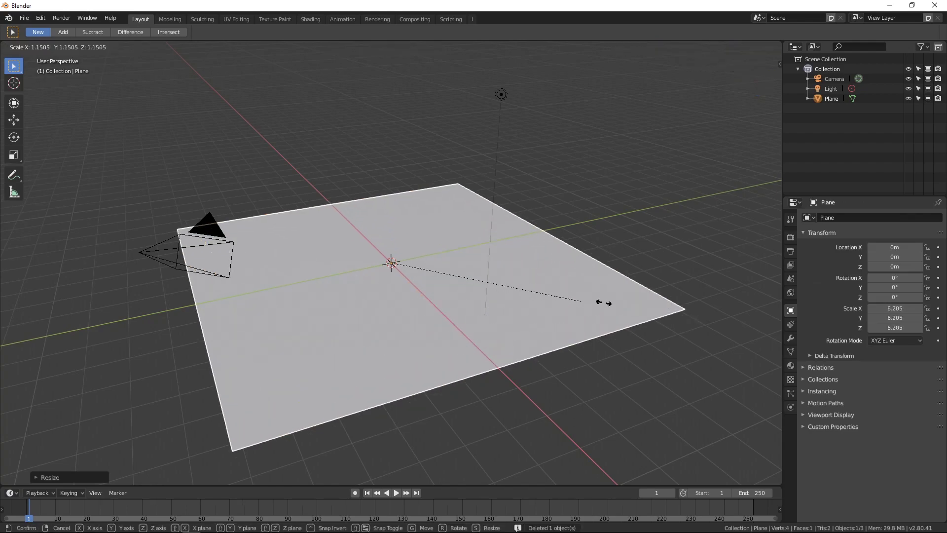
{"action": "left_click", "coordinate": [641, 308]}
Add a UV sphere and raise it along Z above the ground plane.
{"action": "key", "text": "shift+a"}
{"action": "mouse_move", "coordinate": [536, 304]}
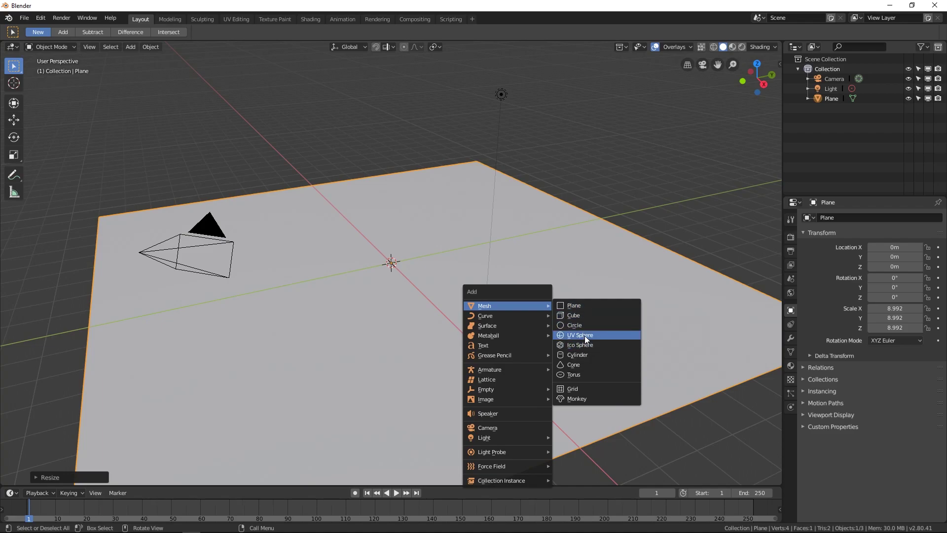
{"action": "left_click", "coordinate": [584, 334]}
{"action": "key", "text": "g"}
{"action": "key", "text": "z"}
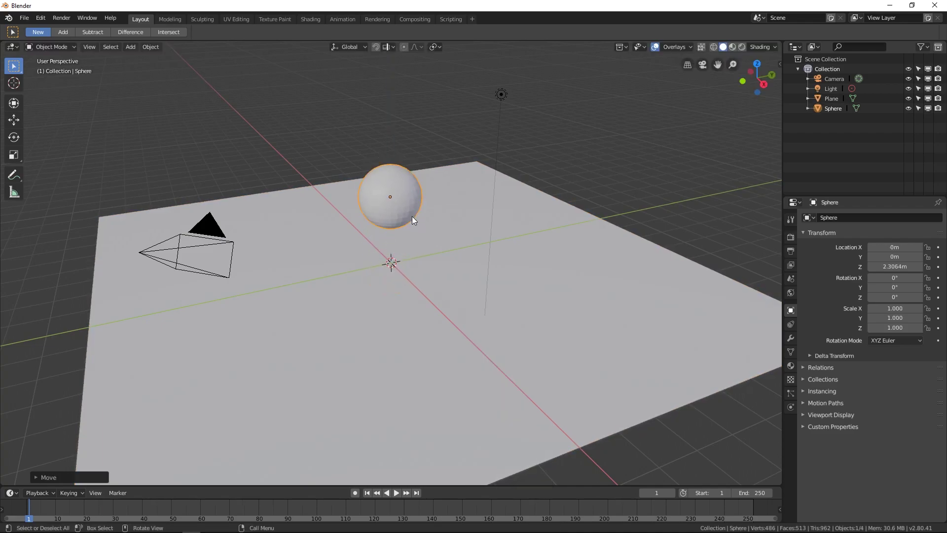
{"action": "left_click", "coordinate": [415, 235]}
Add a second plane, Plane.001, at the origin.
{"action": "key", "text": "shift+a"}
{"action": "mouse_move", "coordinate": [419, 236]}
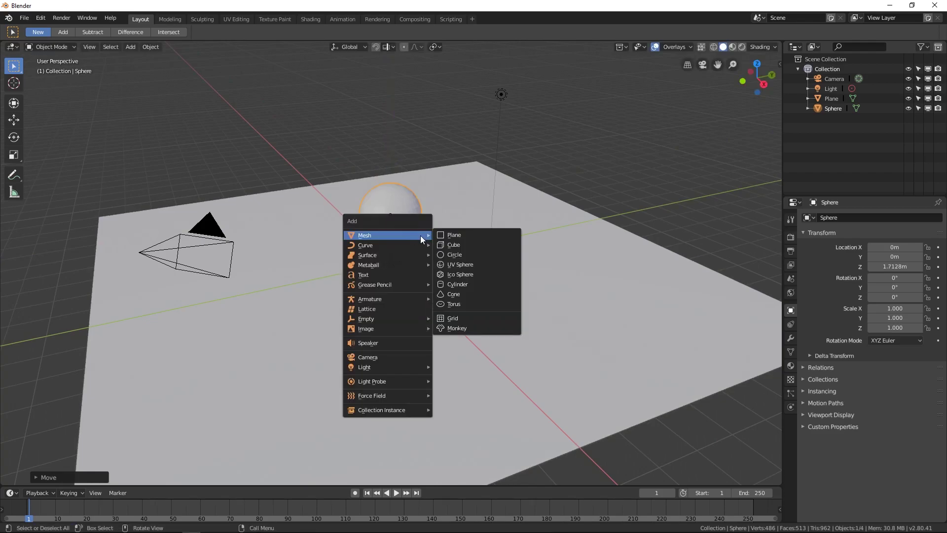
{"action": "left_click", "coordinate": [477, 235]}
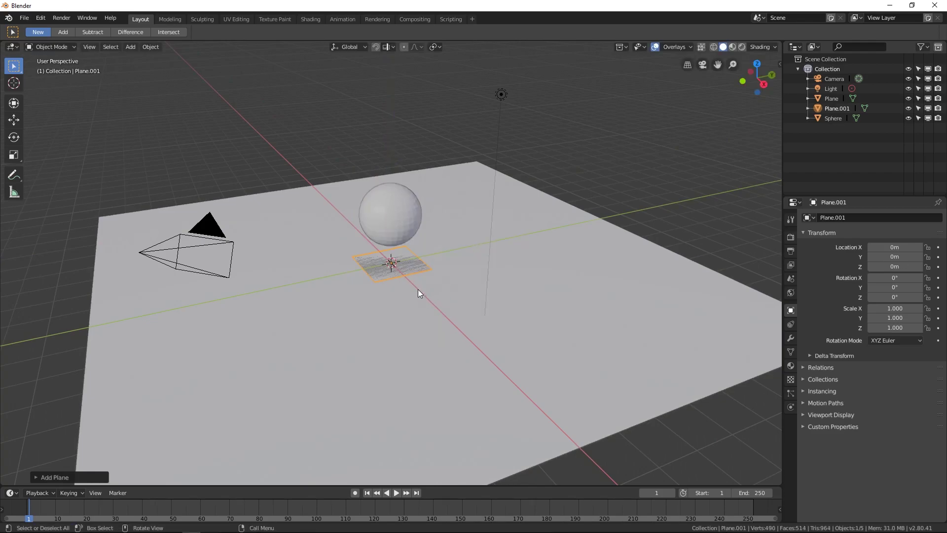
Raise Plane.001 along Z to 4.0992 m above the sphere.
{"action": "key", "text": "g"}
{"action": "key", "text": "z"}
{"action": "left_click", "coordinate": [414, 163]}
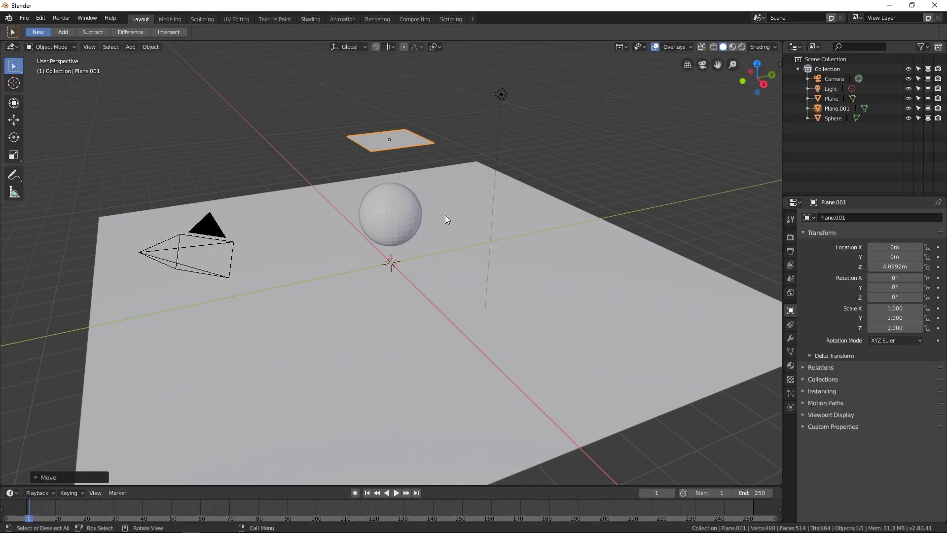
Move the sphere along Z to a height of 1.7128 m.
{"action": "key", "text": "shift+a"}
{"action": "mouse_move", "coordinate": [445, 215]}
{"action": "left_click", "coordinate": [395, 219]}
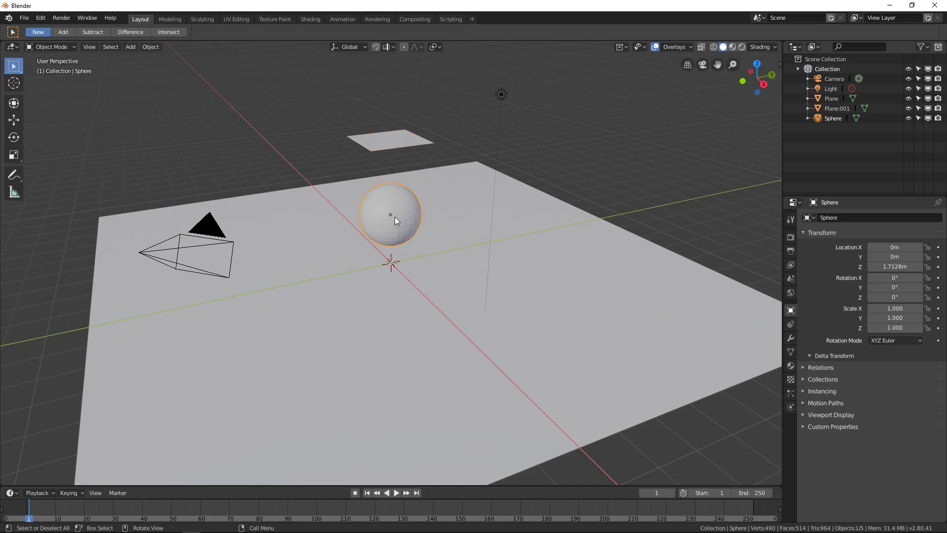
{"action": "key", "text": "g"}
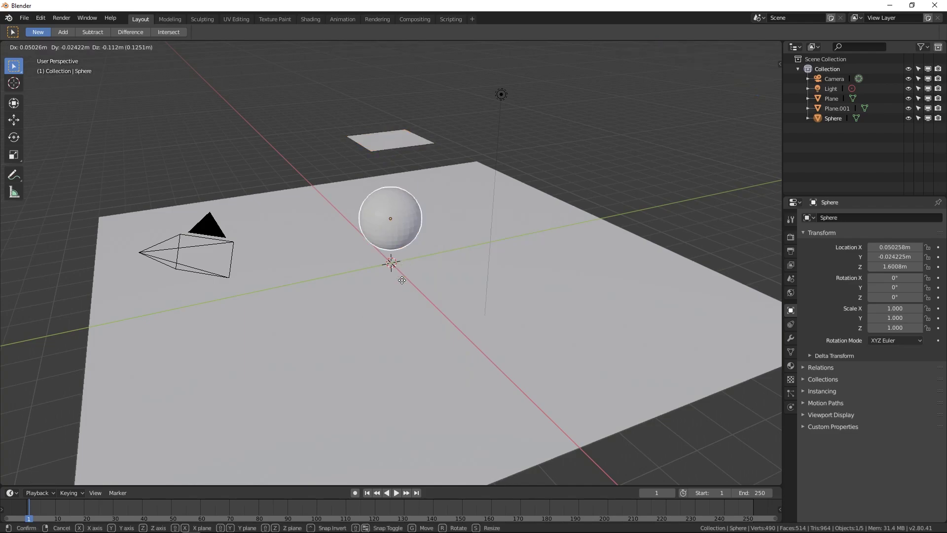
{"action": "key", "text": "z"}
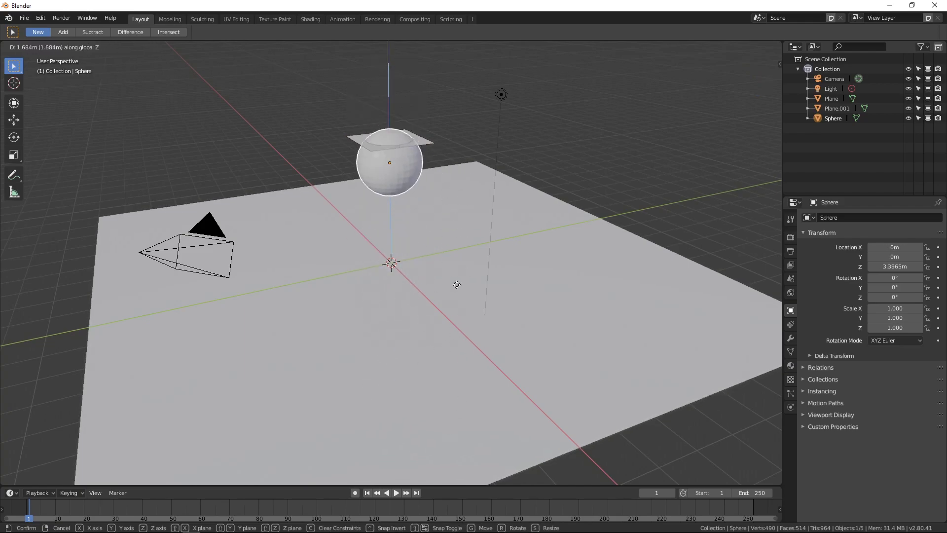
{"action": "left_click", "coordinate": [458, 264]}
{"action": "key", "text": "g"}
{"action": "key", "text": "z"}
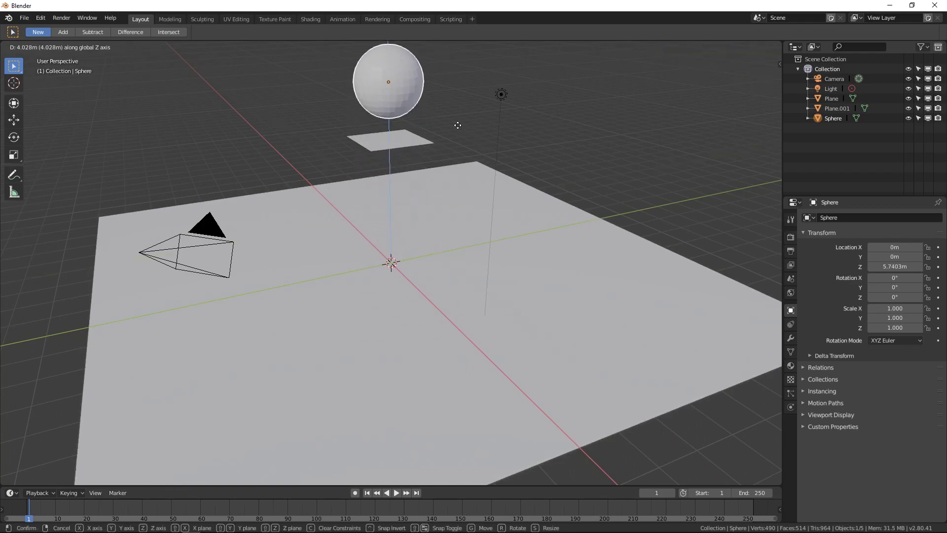
{"action": "right_click", "coordinate": [482, 213]}
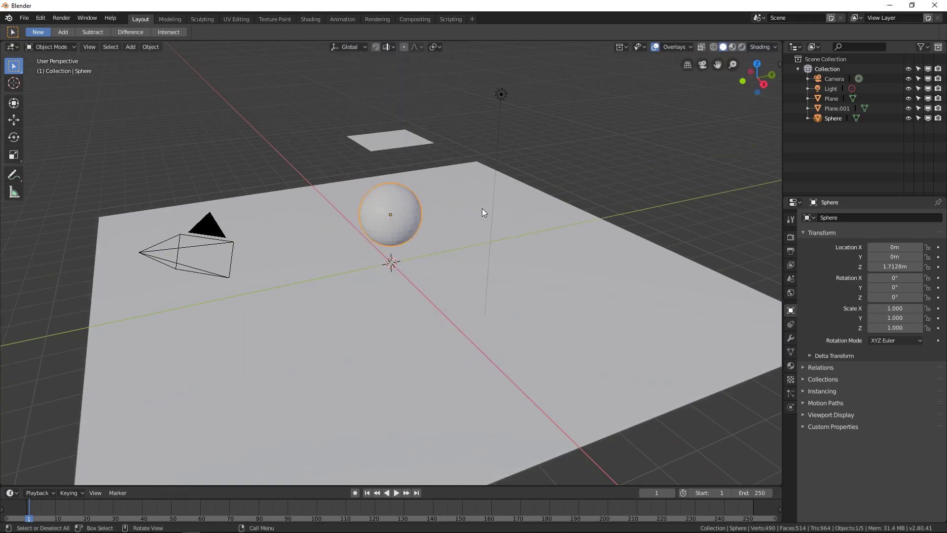
Select the ground plane, keeping its scale at 8.992, and view from a lower angle.
{"action": "left_click", "coordinate": [538, 294]}
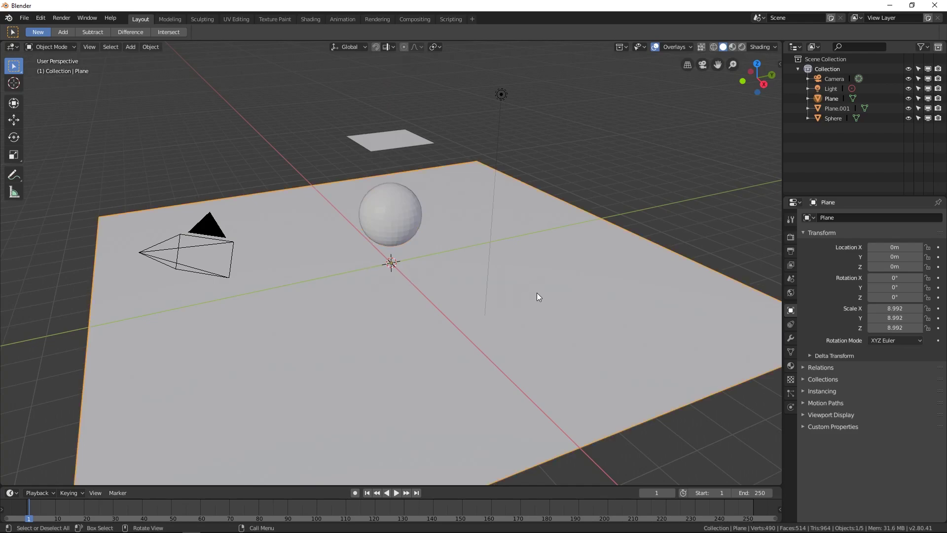
{"action": "key", "text": "s"}
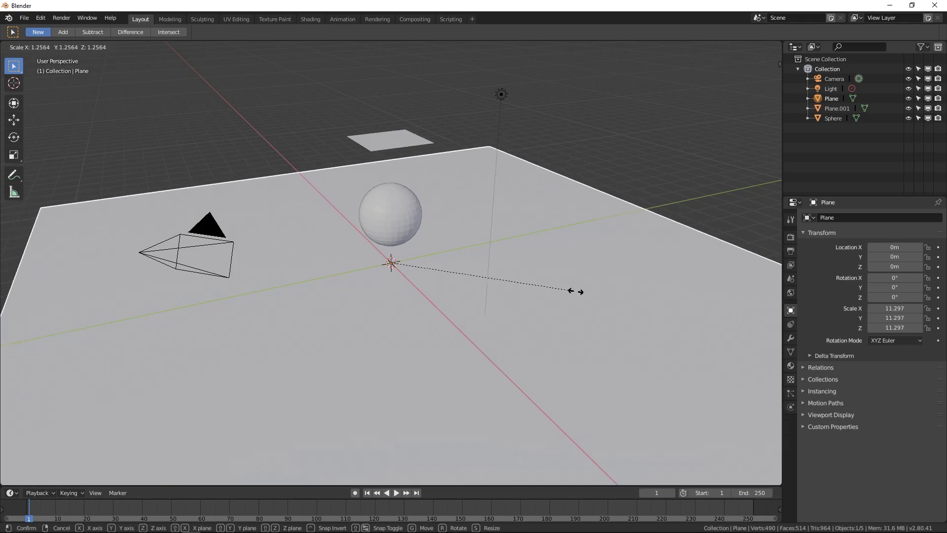
{"action": "right_click", "coordinate": [578, 290]}
{"action": "middle_click_drag", "start_coordinate": [531, 280], "coordinate": [478, 275]}
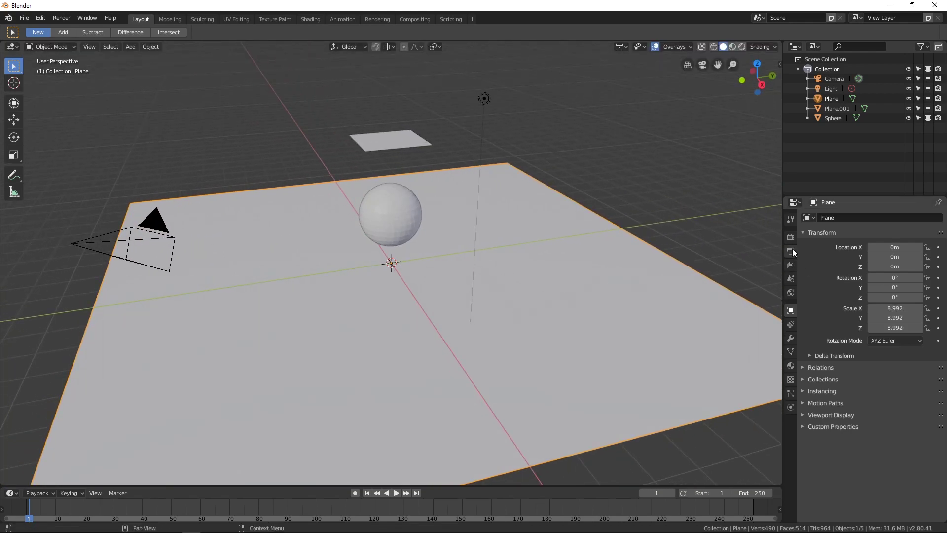
{"action": "middle_click_drag", "start_coordinate": [383, 188], "coordinate": [397, 202]}
Scale Plane.001 up to 2.389 on all axes.
{"action": "left_click", "coordinate": [407, 143]}
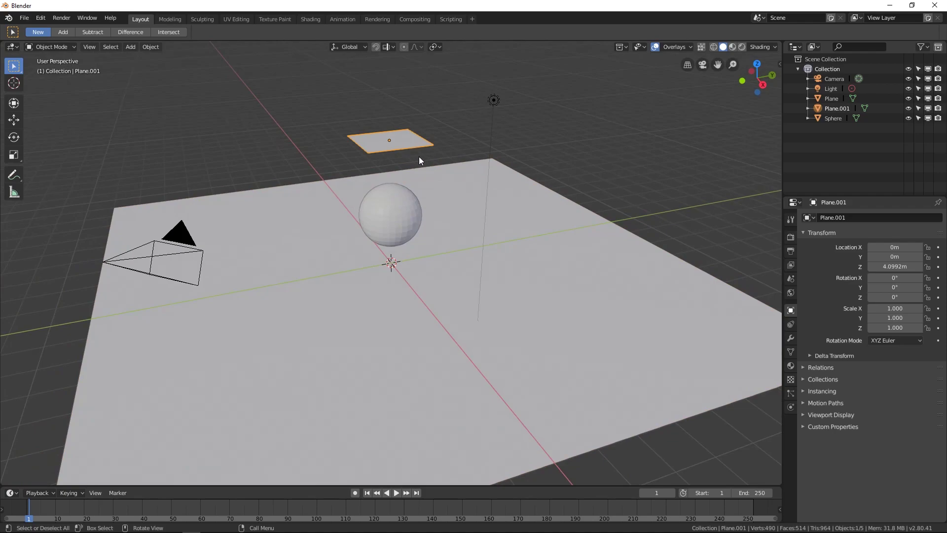
{"action": "key", "text": "s"}
{"action": "left_click", "coordinate": [486, 167]}
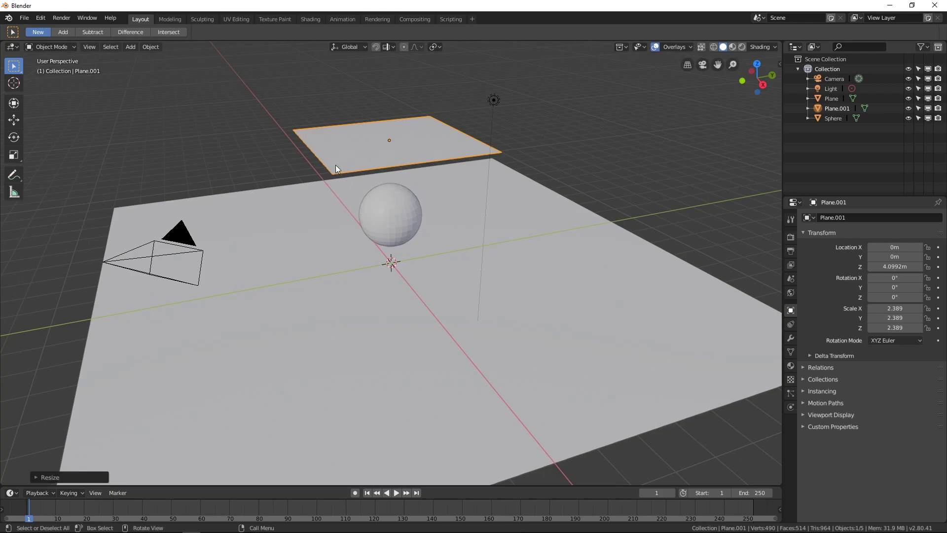
Enter Edit Mode on Plane.001 and select all of its vertices.
{"action": "key", "text": "Tab"}
{"action": "scroll", "coordinate": [355, 188], "scroll_direction": "up", "scroll_amount": 5}
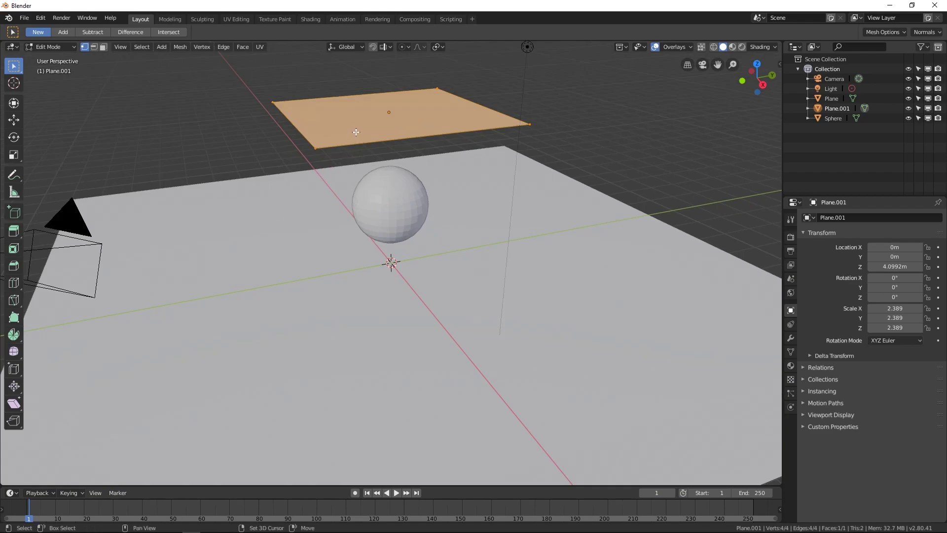
{"action": "middle_click_drag", "start_coordinate": [355, 188], "coordinate": [186, 452]}
{"action": "left_click", "coordinate": [146, 195]}
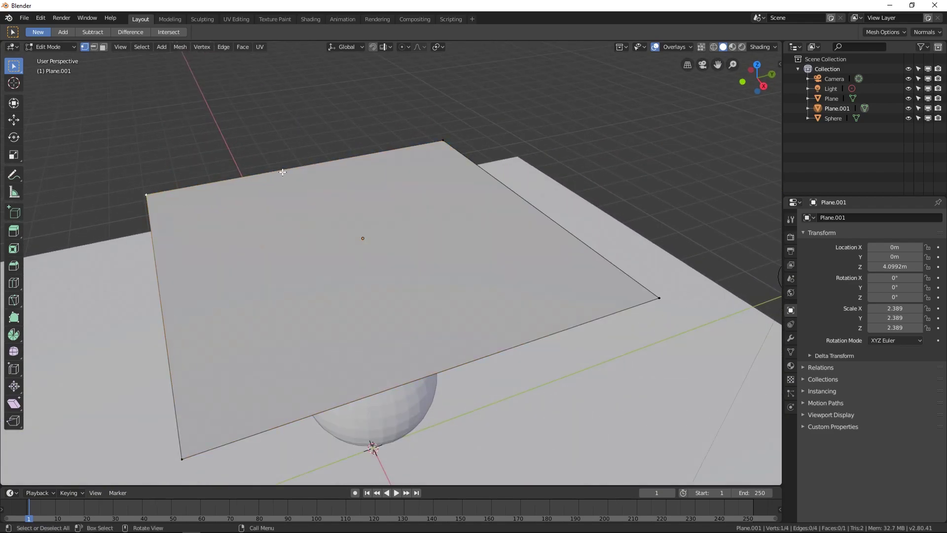
{"action": "left_click", "coordinate": [659, 297]}
{"action": "scroll", "coordinate": [659, 298], "scroll_direction": "down", "scroll_amount": 2}
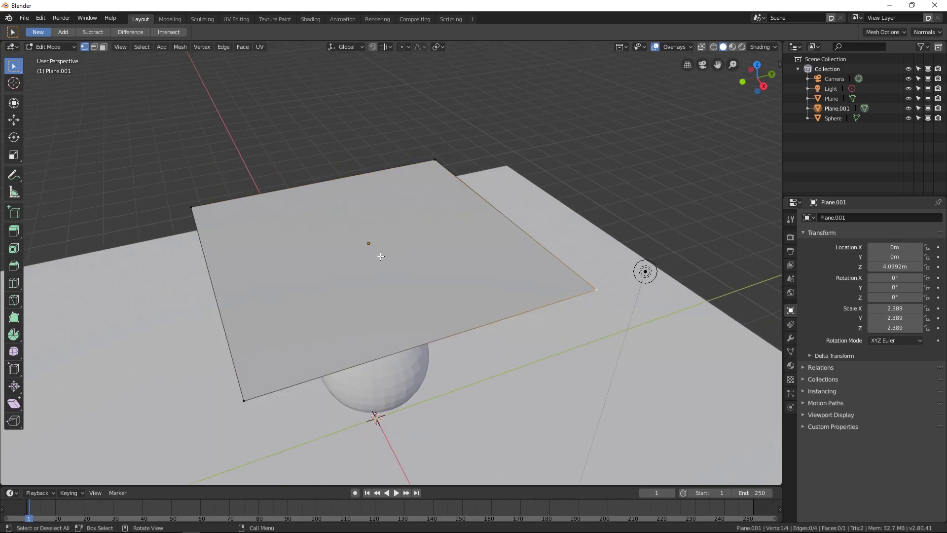
{"action": "scroll", "coordinate": [381, 256], "scroll_direction": "down", "scroll_amount": 3}
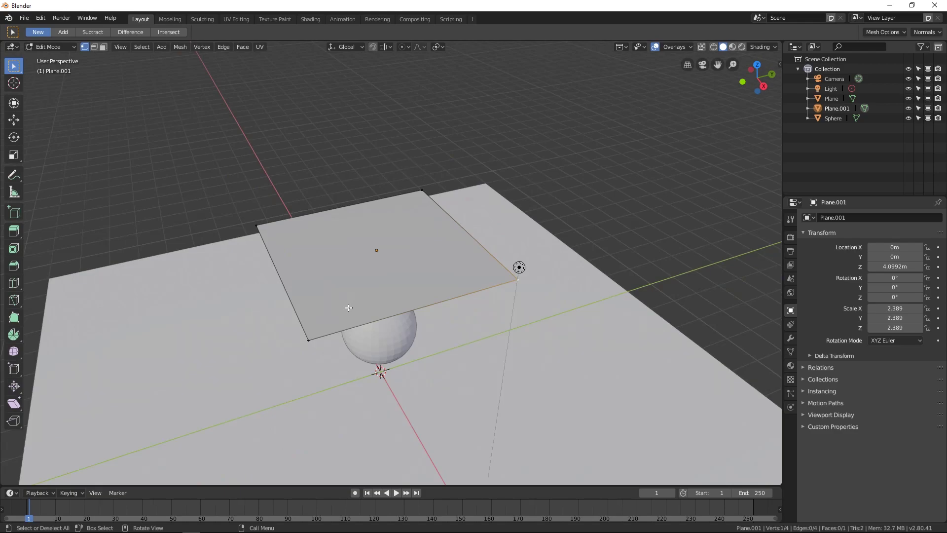
{"action": "middle_click_drag", "start_coordinate": [381, 256], "coordinate": [337, 290]}
{"action": "key", "text": "a"}
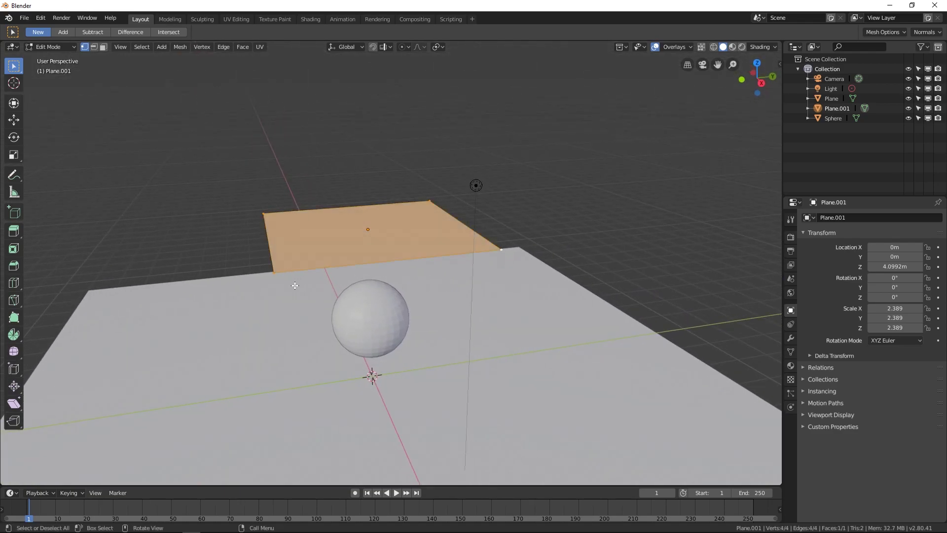
Subdivide Plane.001's mesh with Number of Cuts set to 10.
{"action": "right_click", "coordinate": [369, 235]}
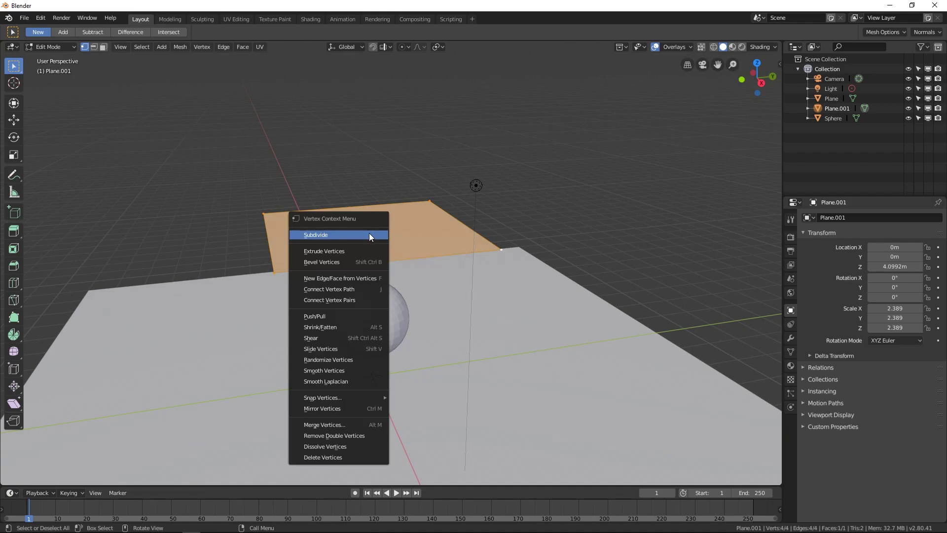
{"action": "left_click", "coordinate": [369, 235]}
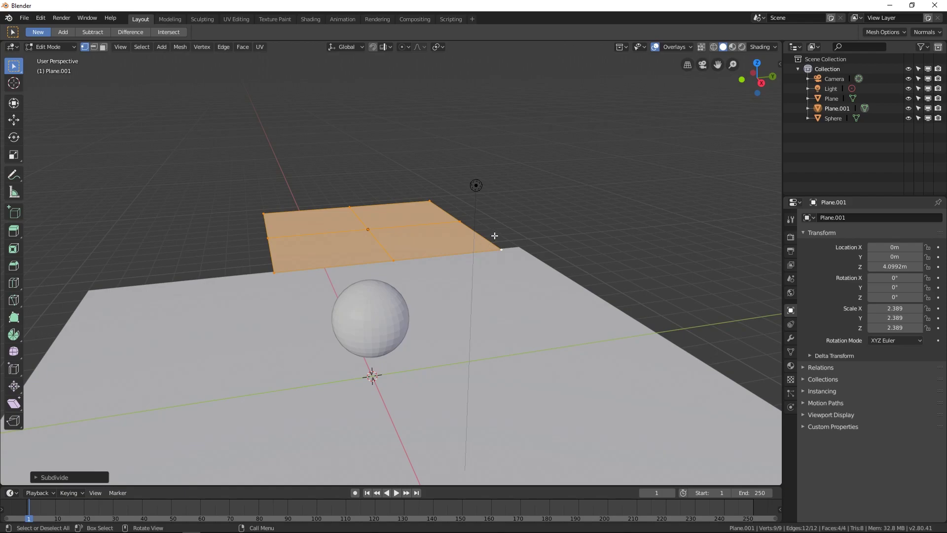
{"action": "left_click", "coordinate": [53, 478]}
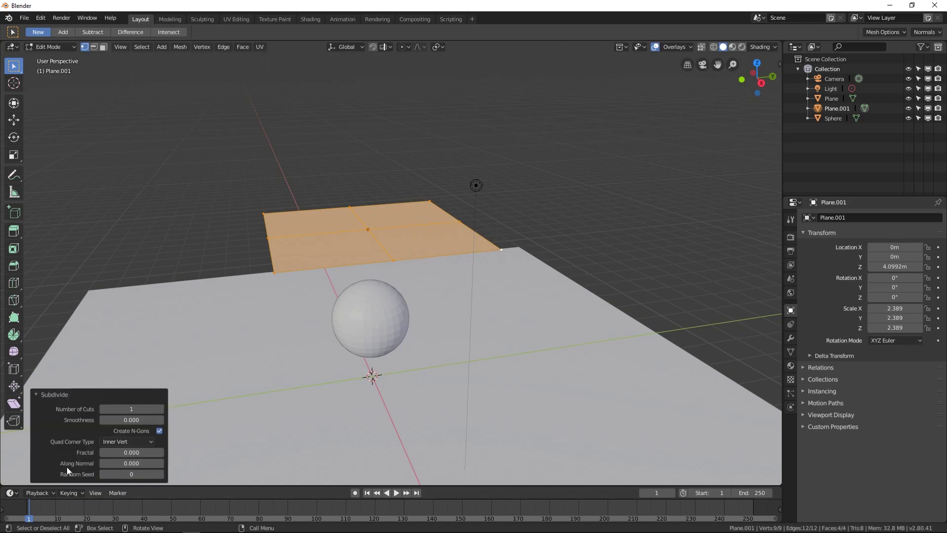
{"action": "left_click", "coordinate": [141, 409]}
{"action": "type", "text": "10"}
{"action": "key", "text": "Return"}
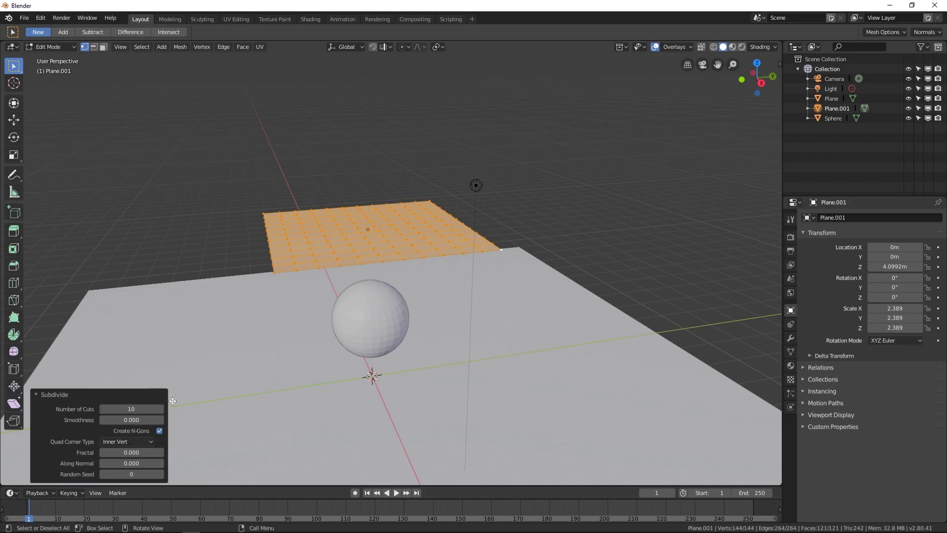
{"action": "middle_click_drag", "start_coordinate": [321, 210], "coordinate": [335, 241]}
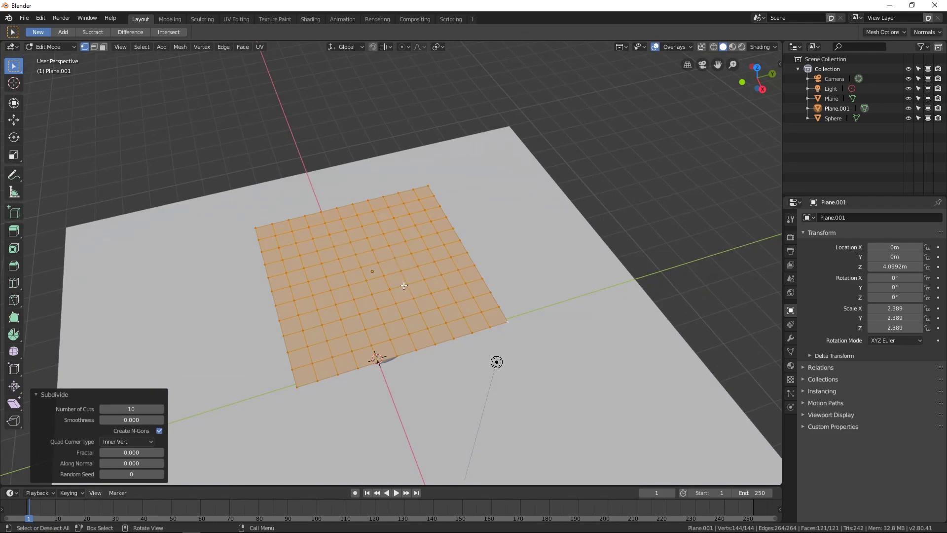
{"action": "middle_click_drag", "start_coordinate": [392, 345], "coordinate": [395, 319]}
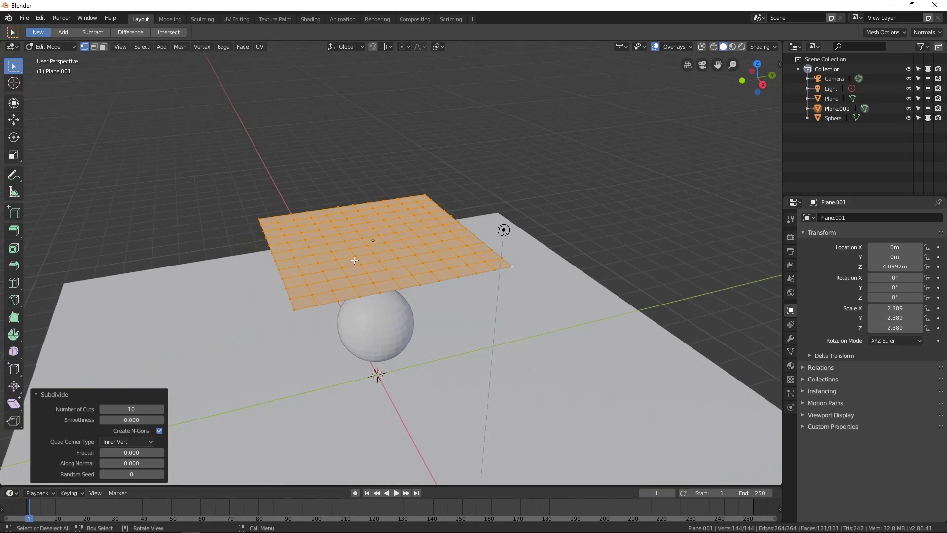
{"action": "left_click", "coordinate": [138, 409]}
{"action": "key", "text": "Return"}
Try subdivision cut counts of 11, 12 and 10, settling on 20.
{"action": "left_click", "coordinate": [139, 409]}
{"action": "type", "text": "11"}
{"action": "key", "text": "Return"}
{"action": "left_click", "coordinate": [138, 408]}
{"action": "type", "text": "11"}
{"action": "key", "text": "BackSpace"}
{"action": "type", "text": "2"}
{"action": "key", "text": "Return"}
{"action": "left_click", "coordinate": [133, 408]}
{"action": "type", "text": "1"}
{"action": "type", "text": "0"}
{"action": "key", "text": "Return"}
{"action": "left_click", "coordinate": [116, 410]}
{"action": "type", "text": "20"}
{"action": "key", "text": "Return"}
Raise the cut count through 15, 21, 30, 50 and 75 up to 100.
{"action": "middle_click_drag", "start_coordinate": [241, 356], "coordinate": [261, 321]}
{"action": "left_click", "coordinate": [126, 410]}
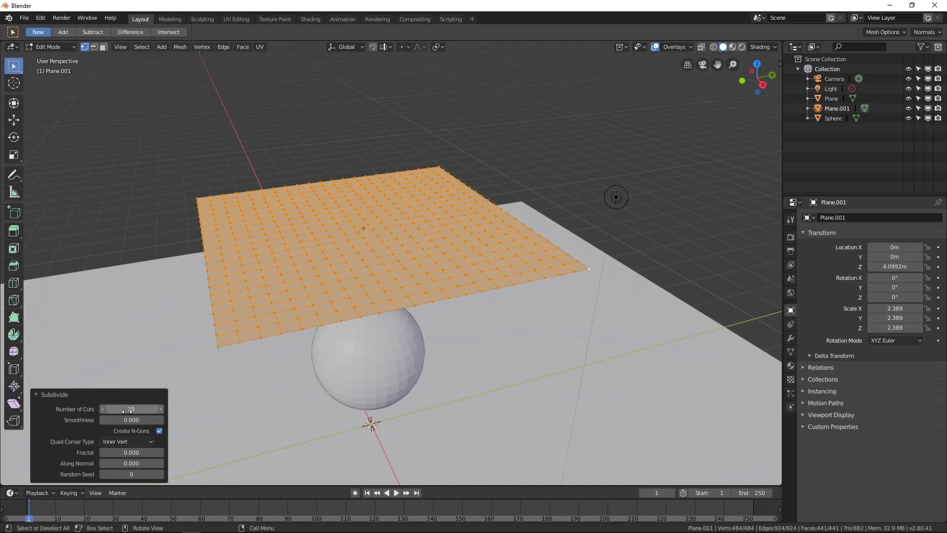
{"action": "type", "text": "15"}
{"action": "key", "text": "Return"}
{"action": "left_click", "coordinate": [125, 410]}
{"action": "key", "text": "Return"}
{"action": "left_click", "coordinate": [133, 409]}
{"action": "type", "text": "21"}
{"action": "key", "text": "Return"}
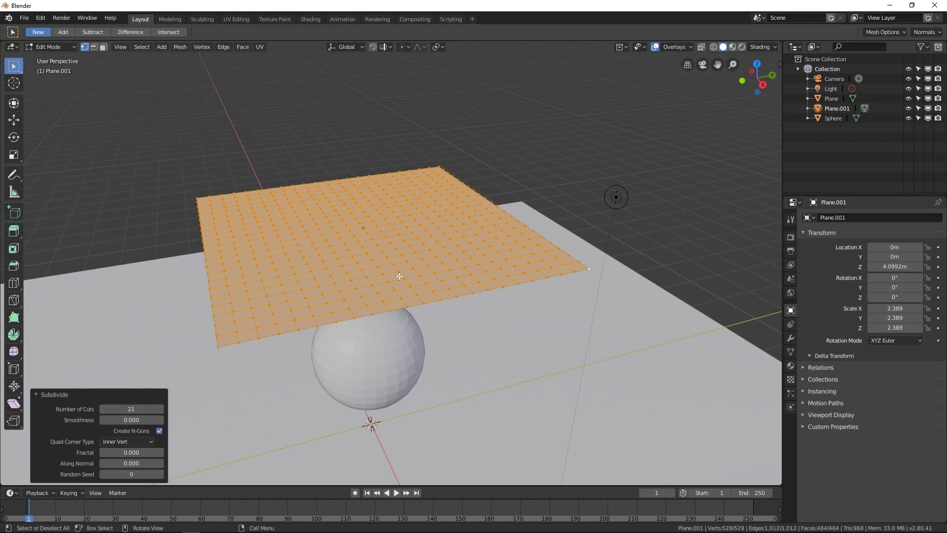
{"action": "left_click", "coordinate": [131, 408]}
{"action": "type", "text": "30"}
{"action": "key", "text": "Return"}
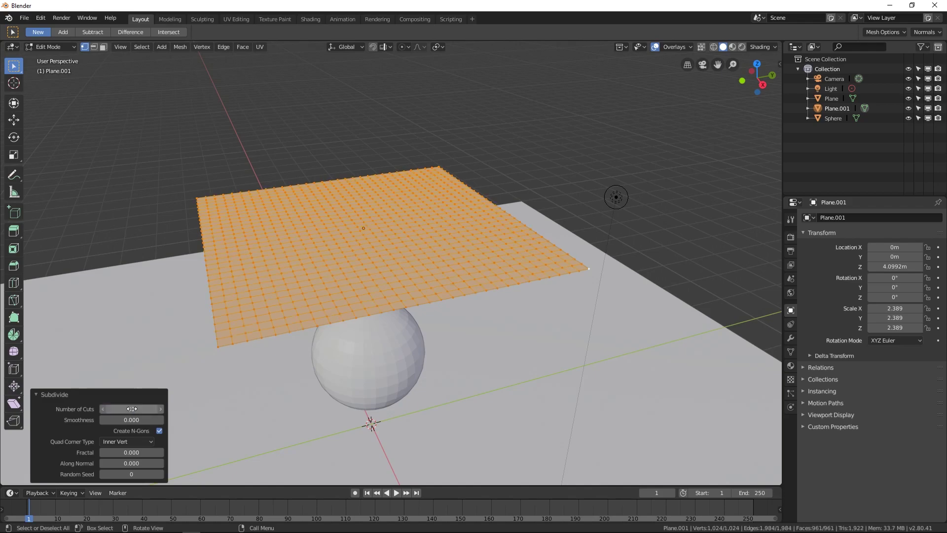
{"action": "left_click", "coordinate": [131, 408]}
{"action": "type", "text": "50"}
{"action": "key", "text": "Return"}
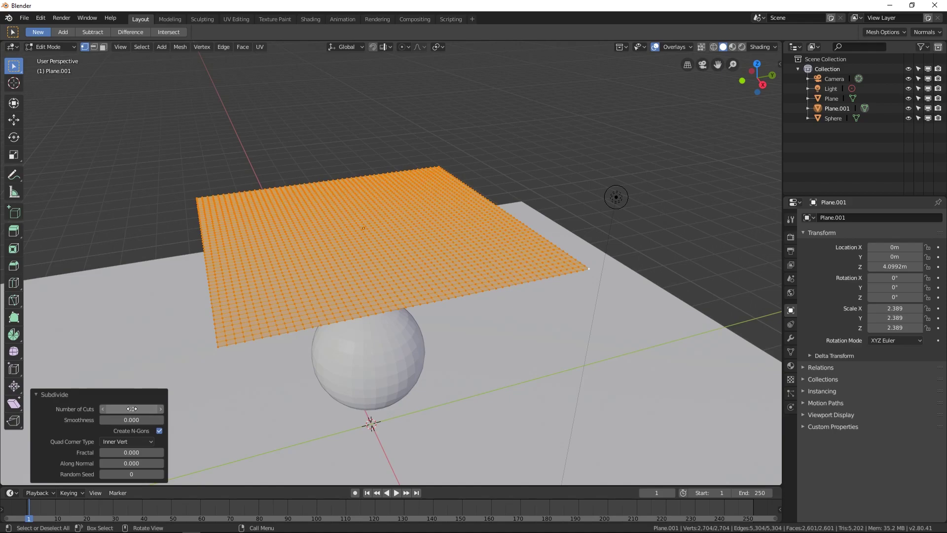
{"action": "left_click", "coordinate": [134, 409]}
{"action": "type", "text": "75"}
{"action": "key", "text": "Return"}
{"action": "middle_click_drag", "start_coordinate": [374, 236], "coordinate": [375, 310]}
{"action": "left_click", "coordinate": [136, 409]}
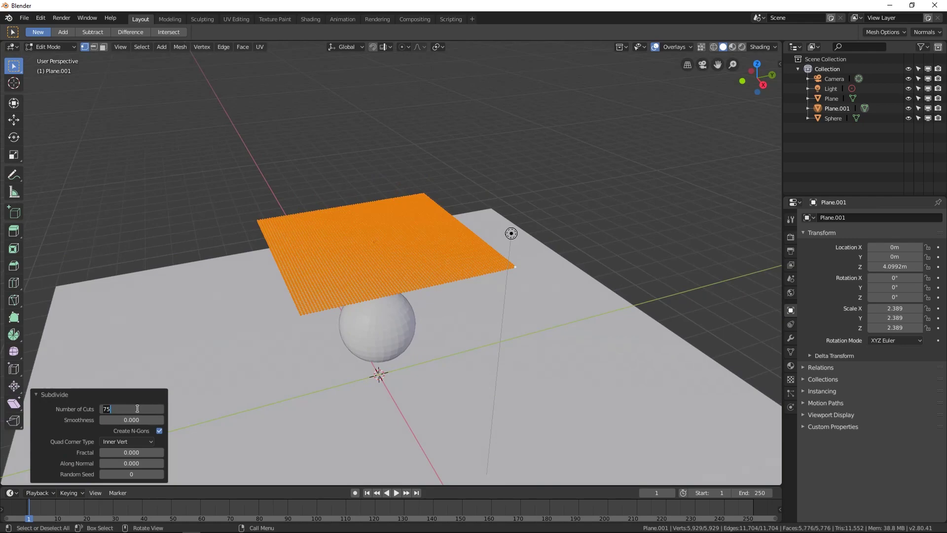
{"action": "type", "text": "100"}
{"action": "key", "text": "Return"}
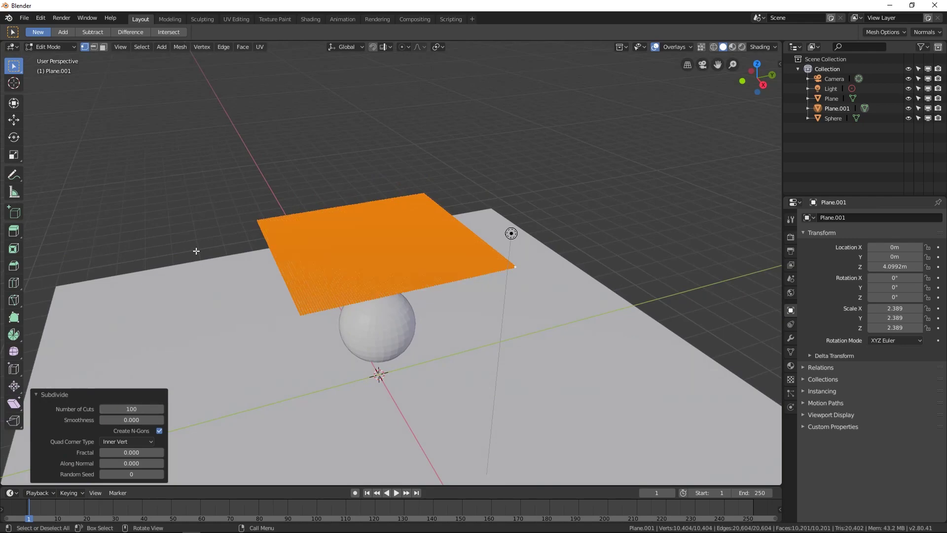
Return to Object Mode and scale the plane by 1.222 to 2.919.
{"action": "middle_click_drag", "start_coordinate": [276, 230], "coordinate": [428, 254]}
{"action": "key", "text": "Tab"}
{"action": "key", "text": "s"}
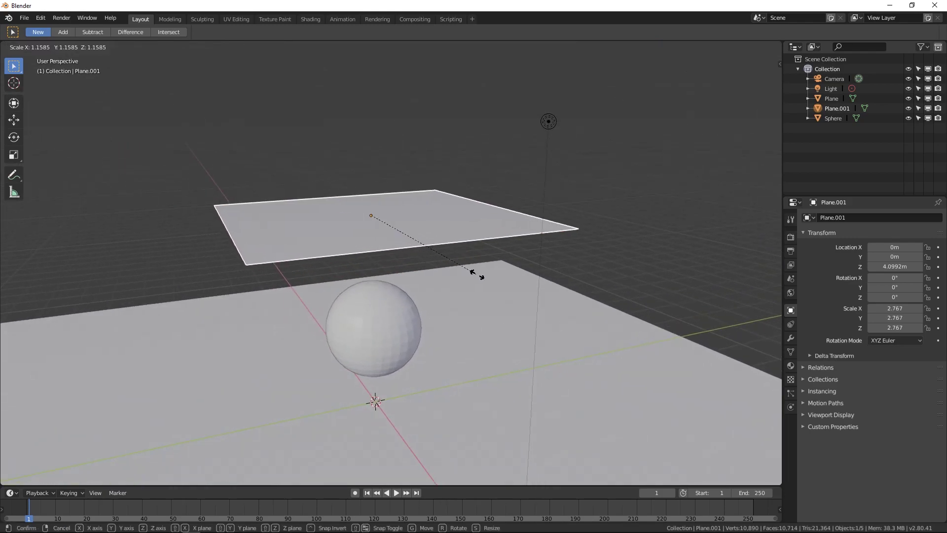
{"action": "left_click", "coordinate": [482, 279]}
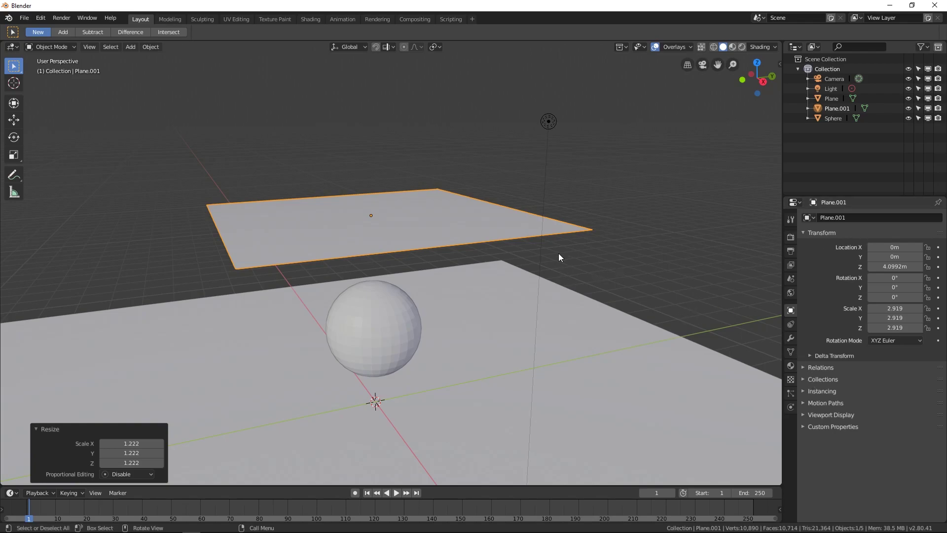
Add Cloth physics to Plane.001 and apply the Silk preset.
{"action": "left_click", "coordinate": [790, 339]}
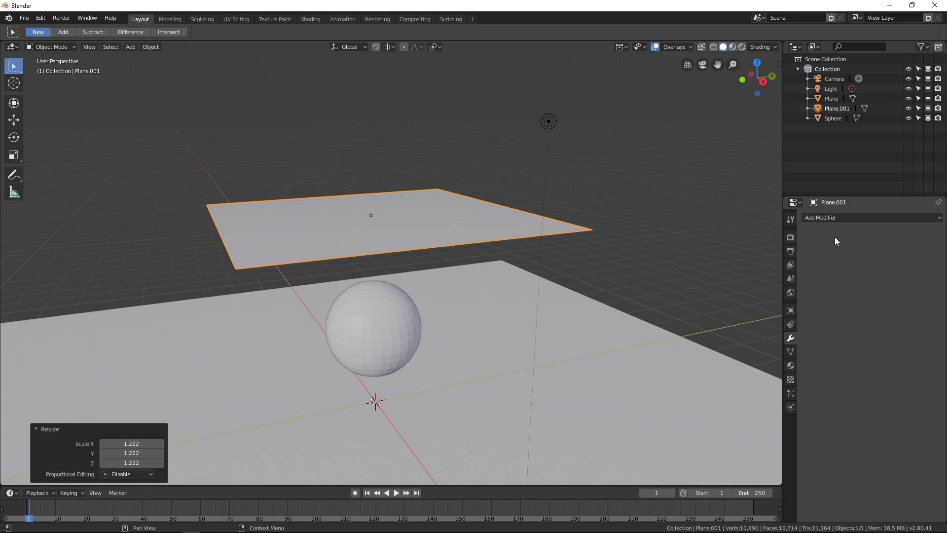
{"action": "left_click", "coordinate": [791, 407]}
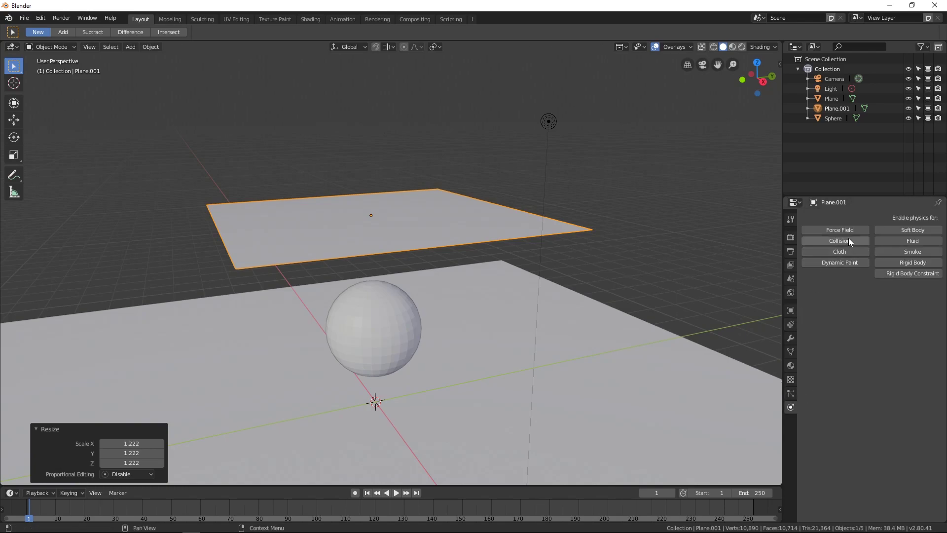
{"action": "left_click", "coordinate": [848, 252]}
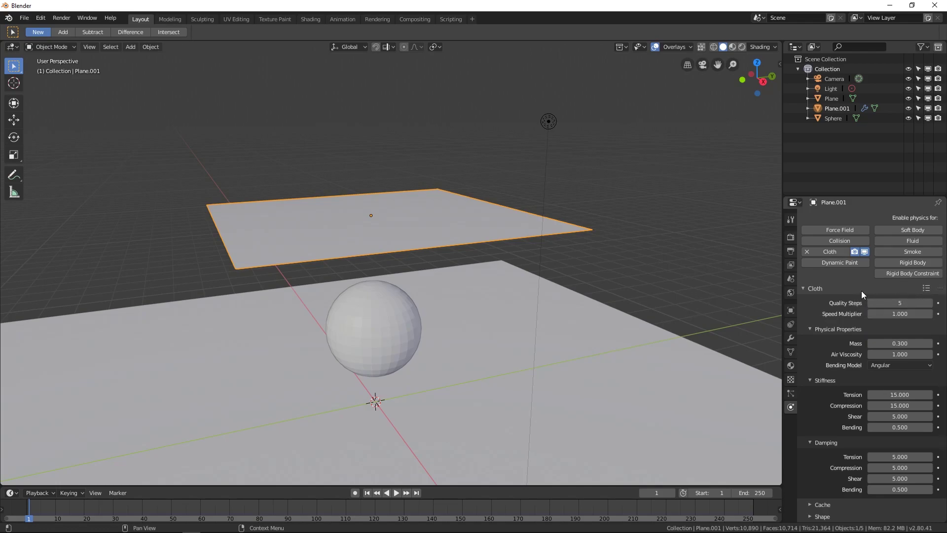
{"action": "left_click", "coordinate": [925, 288]}
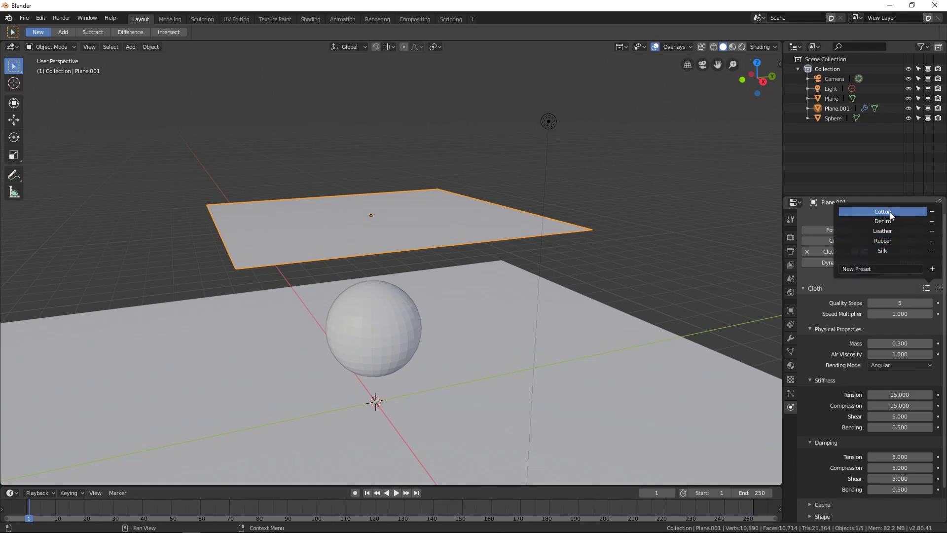
{"action": "left_click", "coordinate": [891, 250]}
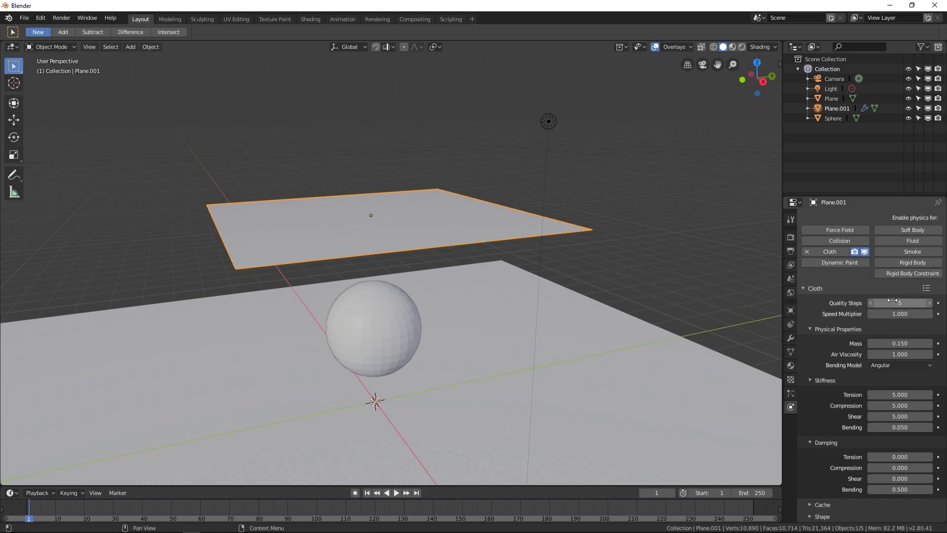
{"action": "scroll", "coordinate": [853, 471], "scroll_direction": "down", "scroll_amount": 2}
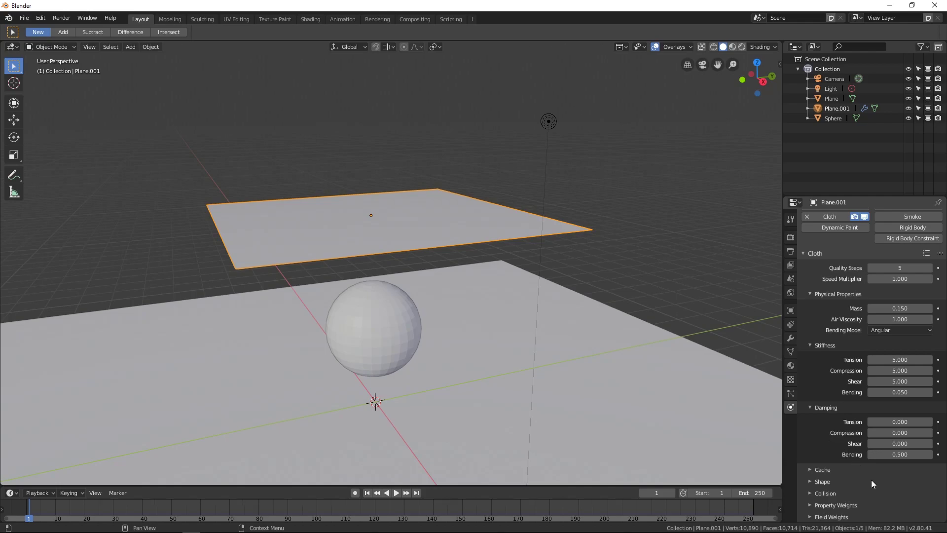
{"action": "scroll", "coordinate": [873, 449], "scroll_direction": "up", "scroll_amount": 2}
{"action": "left_click", "coordinate": [927, 288]}
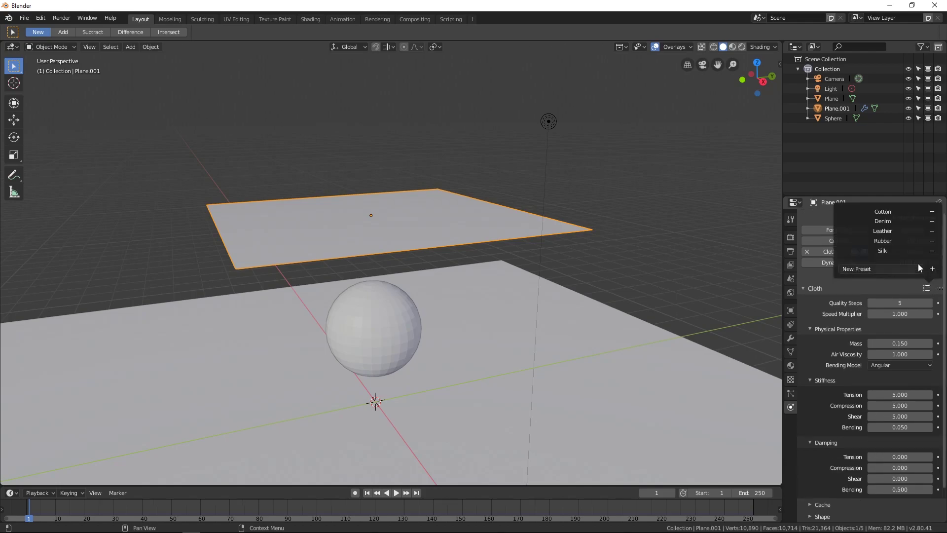
{"action": "scroll", "coordinate": [873, 402], "scroll_direction": "down", "scroll_amount": 2}
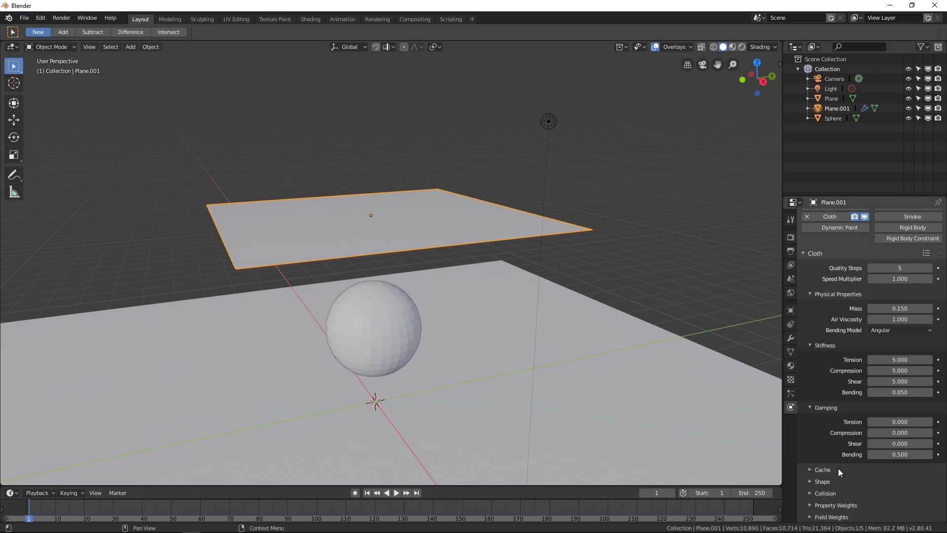
Add Collision physics to the sphere and the ground plane, then reselect Plane.001.
{"action": "left_click", "coordinate": [374, 305]}
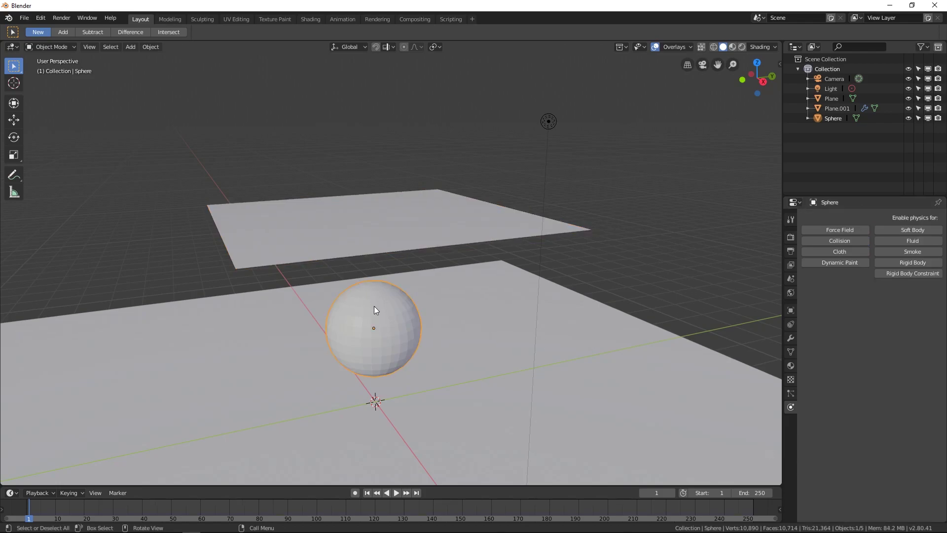
{"action": "left_click", "coordinate": [816, 241]}
{"action": "left_click", "coordinate": [683, 301]}
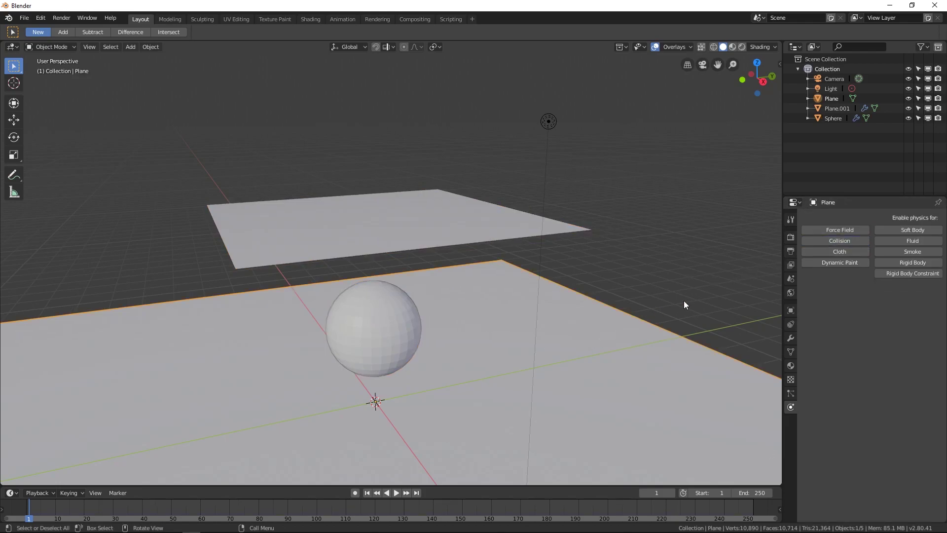
{"action": "left_click", "coordinate": [815, 244]}
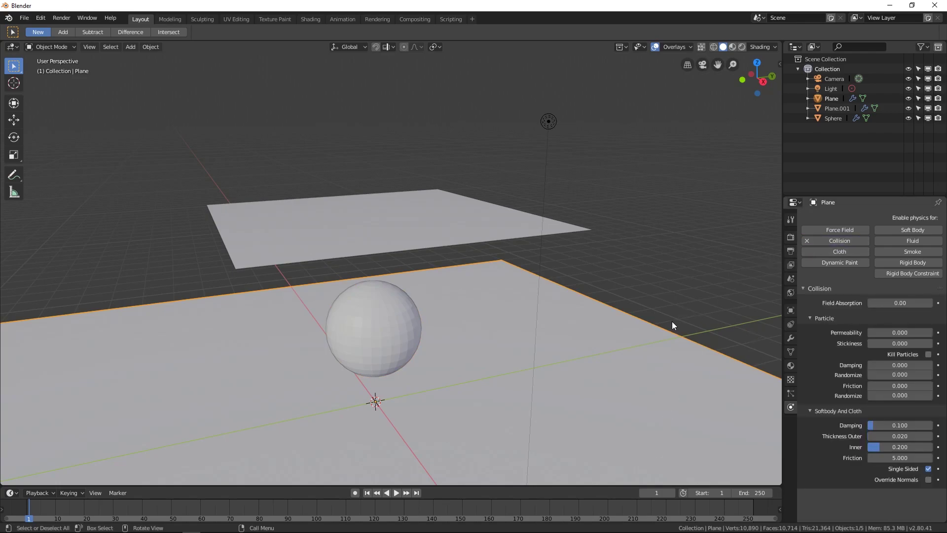
{"action": "left_click", "coordinate": [439, 235]}
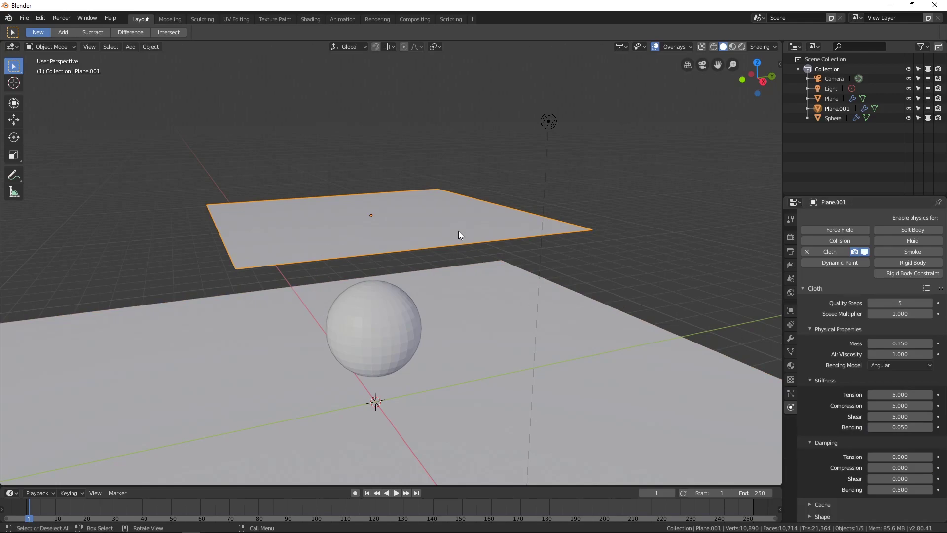
{"action": "mouse_move", "coordinate": [435, 241]}
{"action": "middle_mouse_down"}
{"action": "mouse_move", "coordinate": [468, 243]}
{"action": "mouse_move", "coordinate": [452, 244]}
{"action": "middle_mouse_up"}
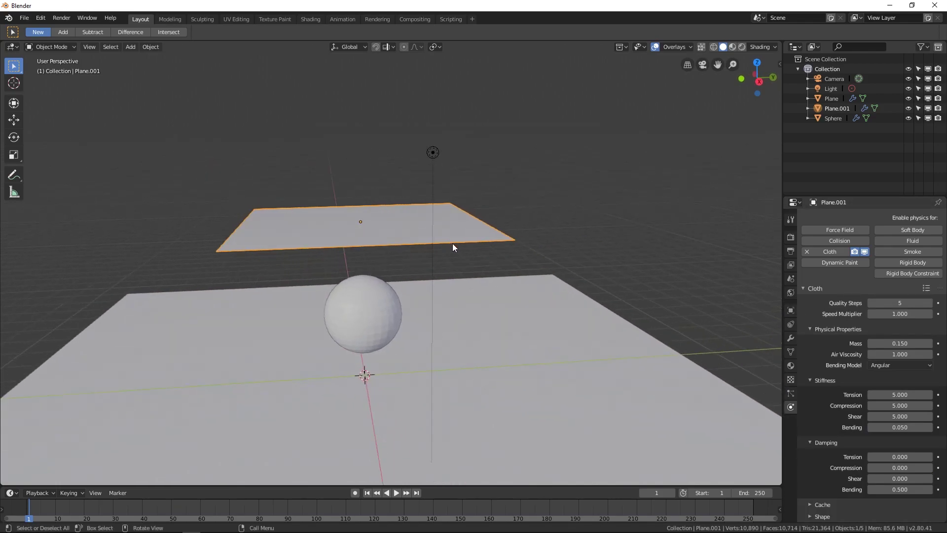
{"action": "scroll", "coordinate": [848, 468], "scroll_direction": "down", "scroll_amount": 2}
{"action": "left_click", "coordinate": [823, 470]}
{"action": "scroll", "coordinate": [834, 474], "scroll_direction": "down", "scroll_amount": 2}
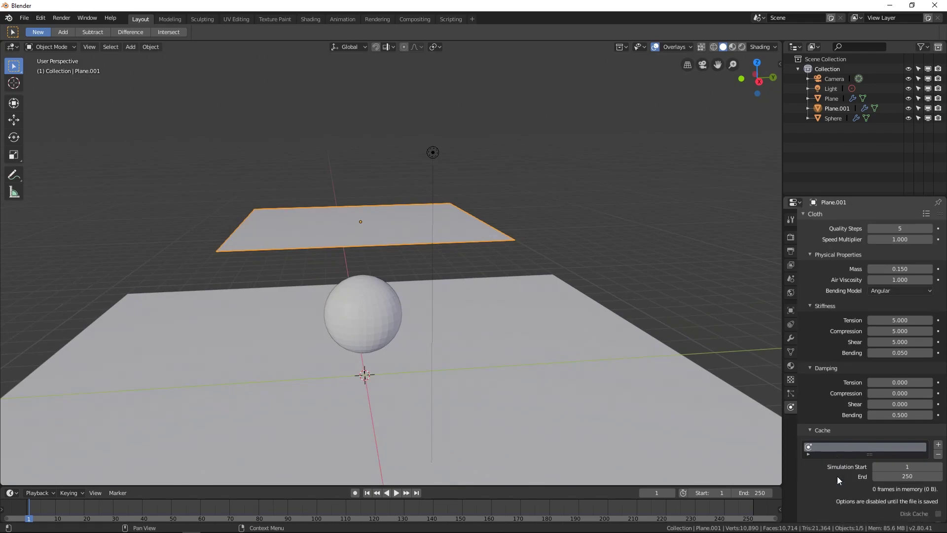
{"action": "scroll", "coordinate": [836, 474], "scroll_direction": "down", "scroll_amount": 4}
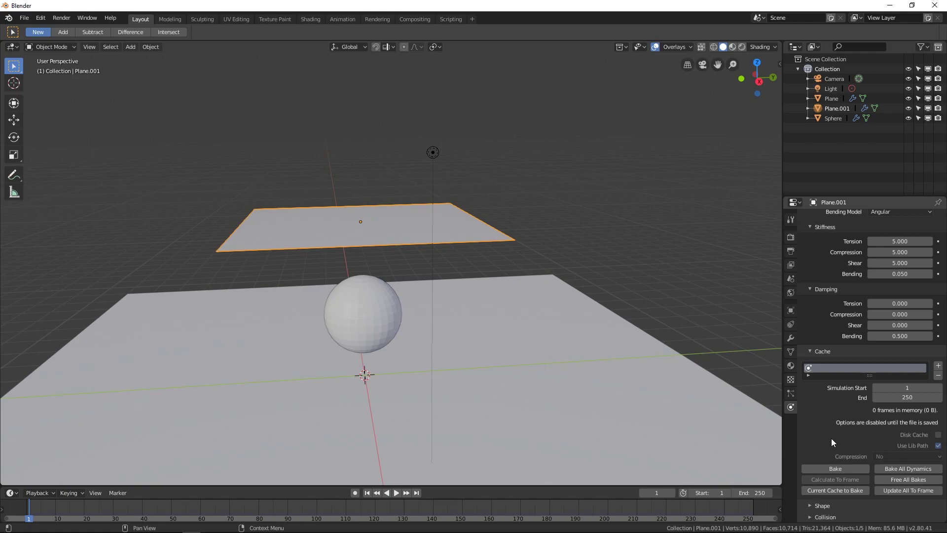
{"action": "middle_click_drag", "start_coordinate": [381, 318], "coordinate": [398, 285]}
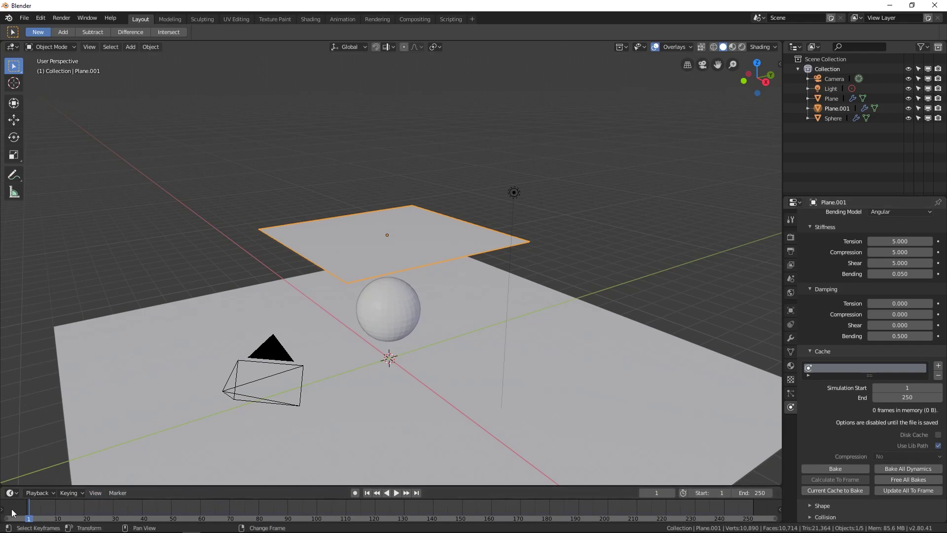
{"action": "key", "text": "space"}
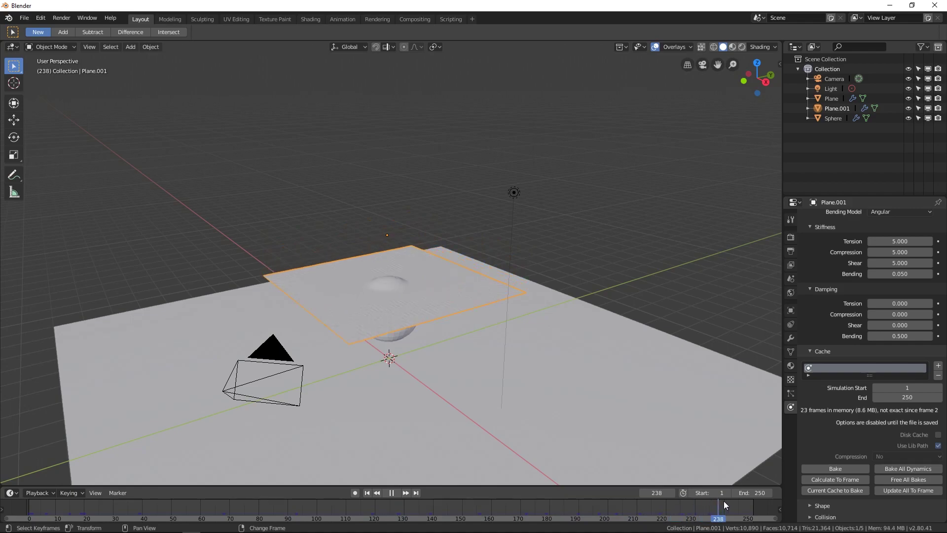
{"action": "left_click_drag", "start_coordinate": [759, 499], "coordinate": [28, 517]}
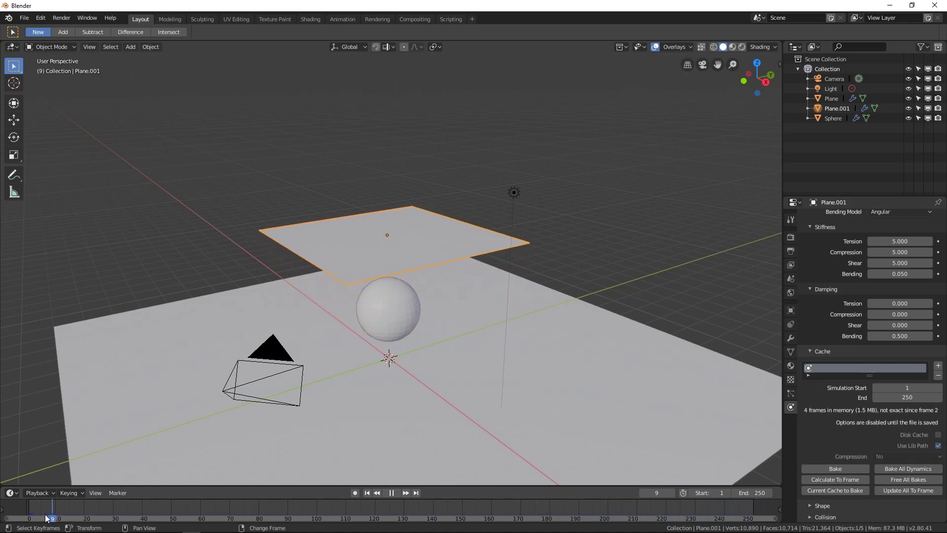
{"action": "key", "text": "Escape"}
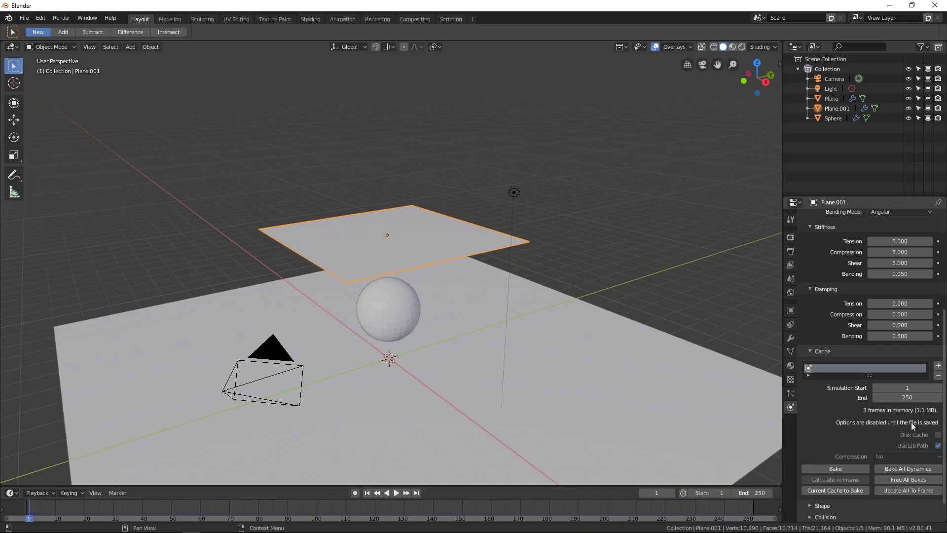
Bake all dynamics so the cloth's 250 frames are cached.
{"action": "left_click", "coordinate": [907, 466]}
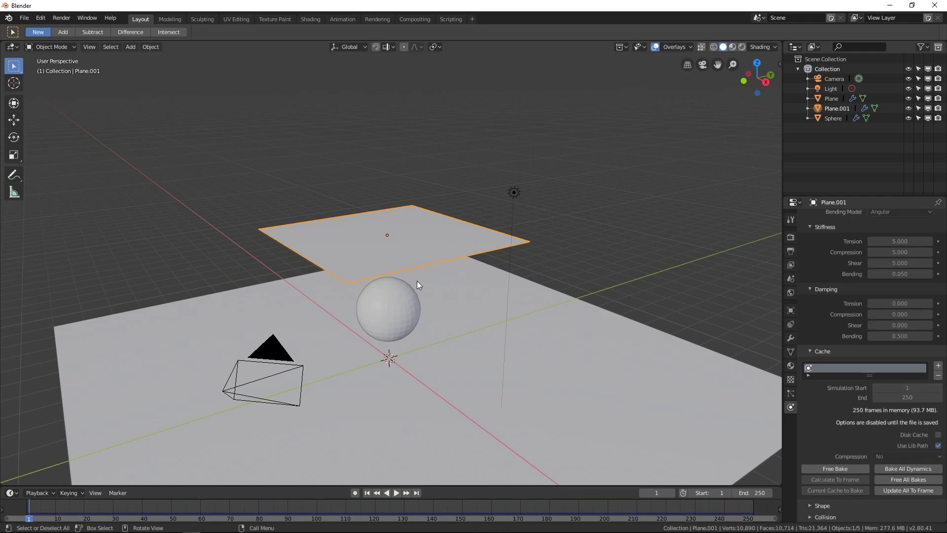
Play the baked cloth, then scrub to frame 115 and orbit the draped sheet.
{"action": "key", "text": "space"}
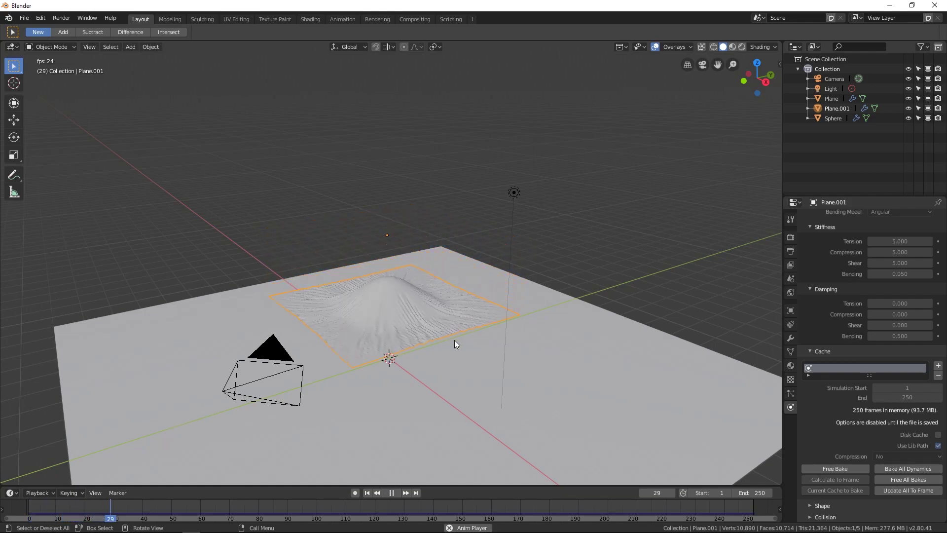
{"action": "scroll", "coordinate": [449, 344], "scroll_direction": "up", "scroll_amount": 3}
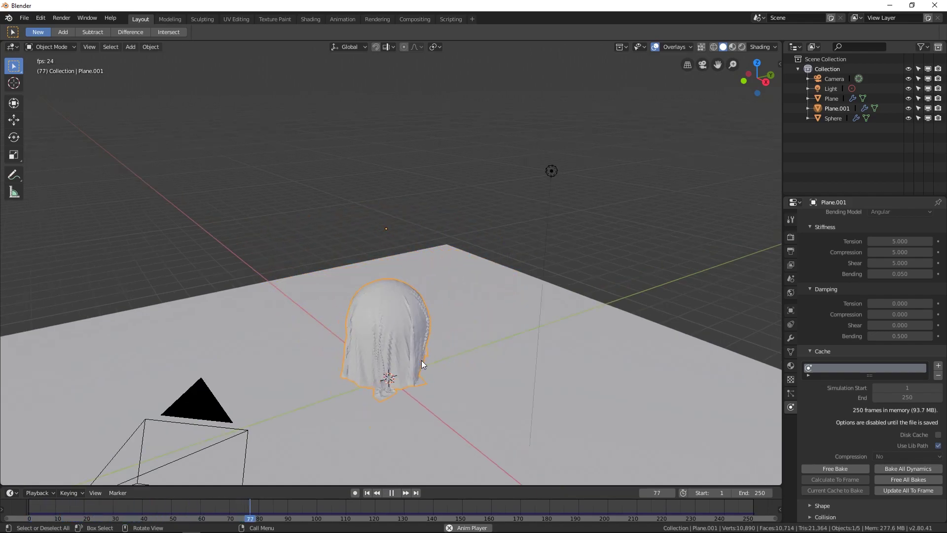
{"action": "middle_click_drag", "start_coordinate": [427, 359], "coordinate": [416, 270], "text": "shift"}
{"action": "scroll", "coordinate": [442, 270], "scroll_direction": "up", "scroll_amount": 3}
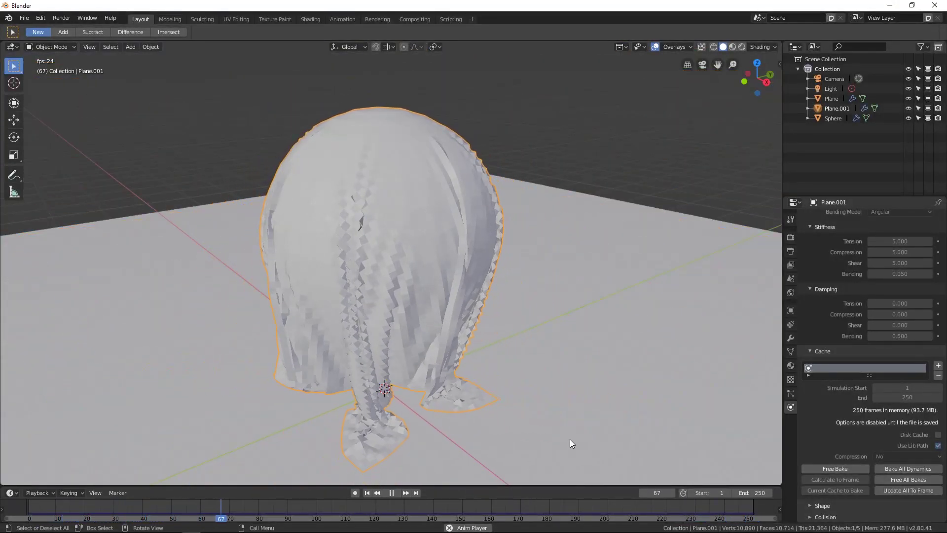
{"action": "key", "text": "Escape"}
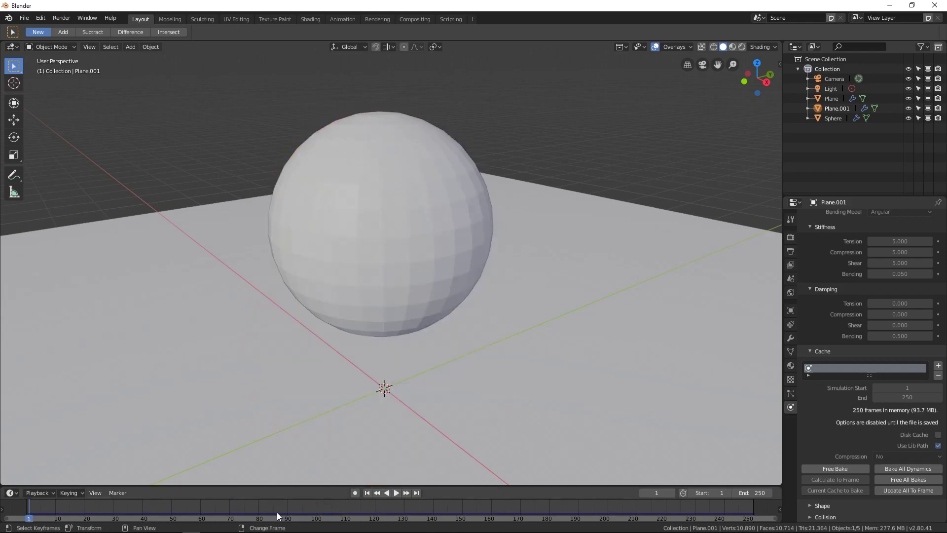
{"action": "left_click_drag", "start_coordinate": [62, 510], "coordinate": [360, 497]}
{"action": "middle_click_drag", "start_coordinate": [344, 473], "coordinate": [350, 410]}
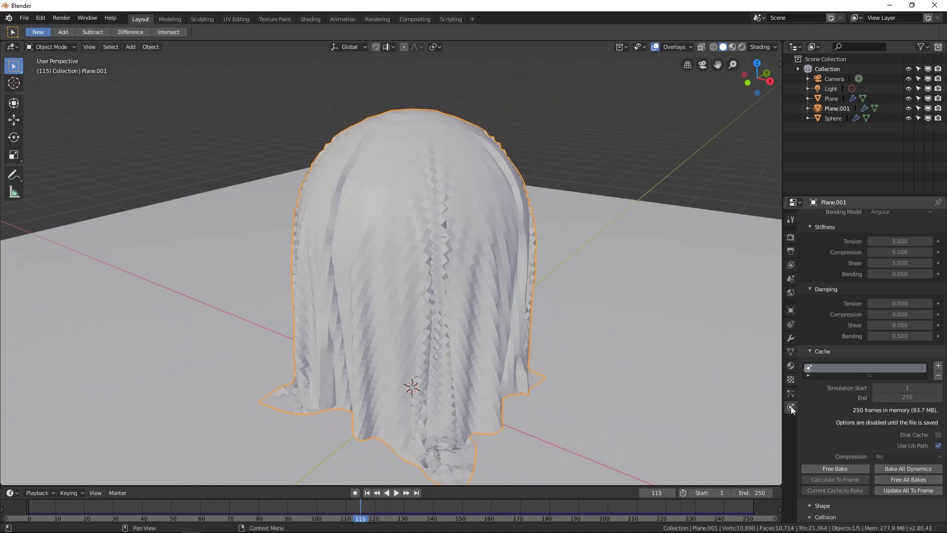
Reselect the draped cloth plane Plane.001 after briefly making the sphere active.
{"action": "scroll", "coordinate": [838, 412], "scroll_direction": "up", "scroll_amount": 8}
{"action": "left_click", "coordinate": [502, 164]}
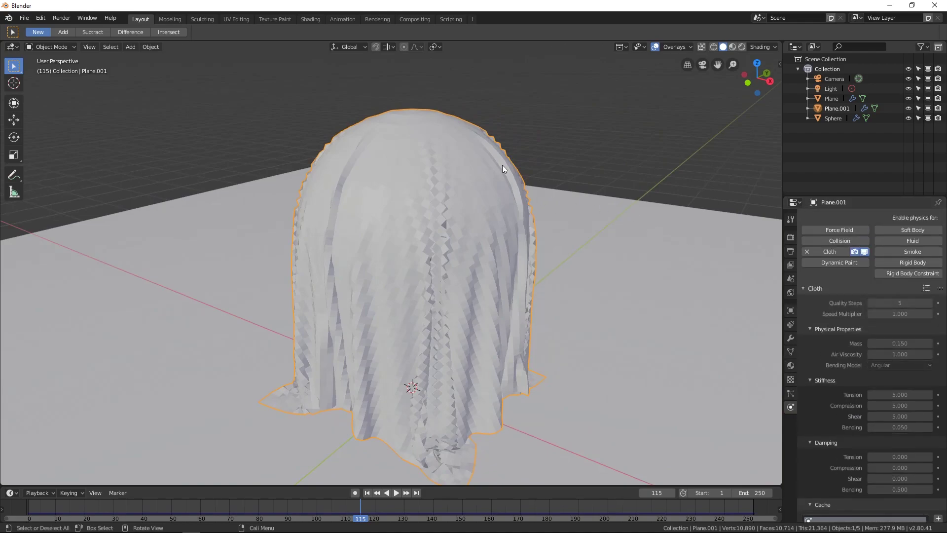
{"action": "left_click", "coordinate": [469, 140]}
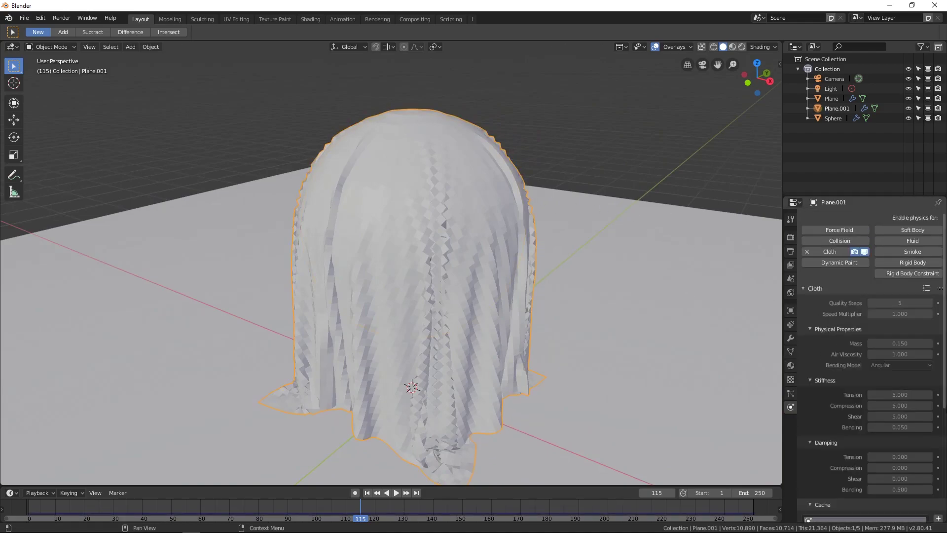
Expand the Collision subpanel of the cloth's Physics settings to show object and self collision.
{"action": "scroll", "coordinate": [876, 341], "scroll_direction": "down", "scroll_amount": 2}
{"action": "scroll", "coordinate": [873, 351], "scroll_direction": "down", "scroll_amount": 6}
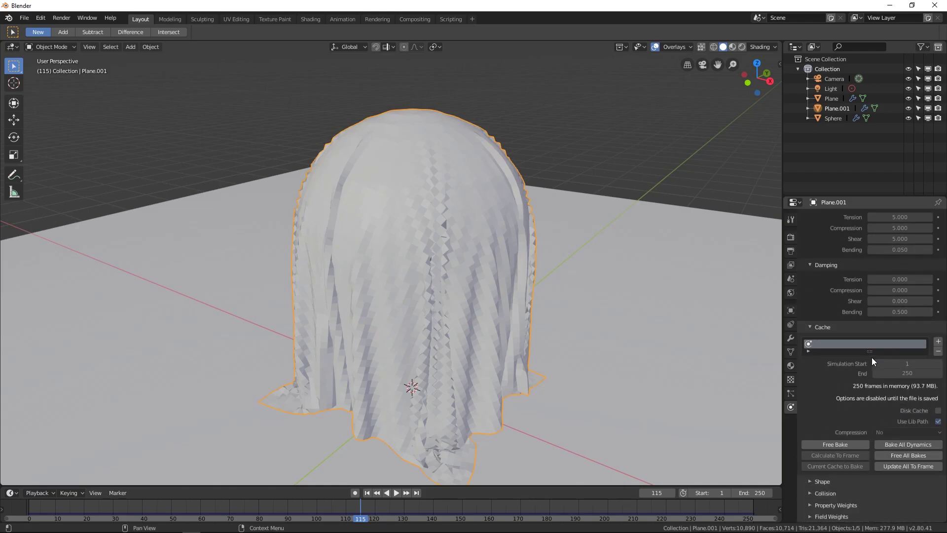
{"action": "scroll", "coordinate": [851, 394], "scroll_direction": "up", "scroll_amount": 10}
{"action": "scroll", "coordinate": [876, 355], "scroll_direction": "down", "scroll_amount": 8}
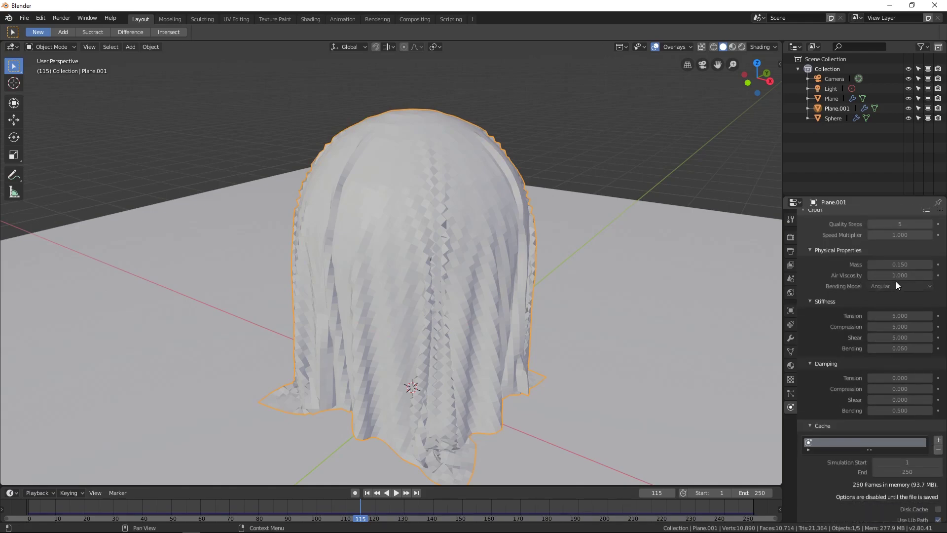
{"action": "scroll", "coordinate": [846, 354], "scroll_direction": "down", "scroll_amount": 1}
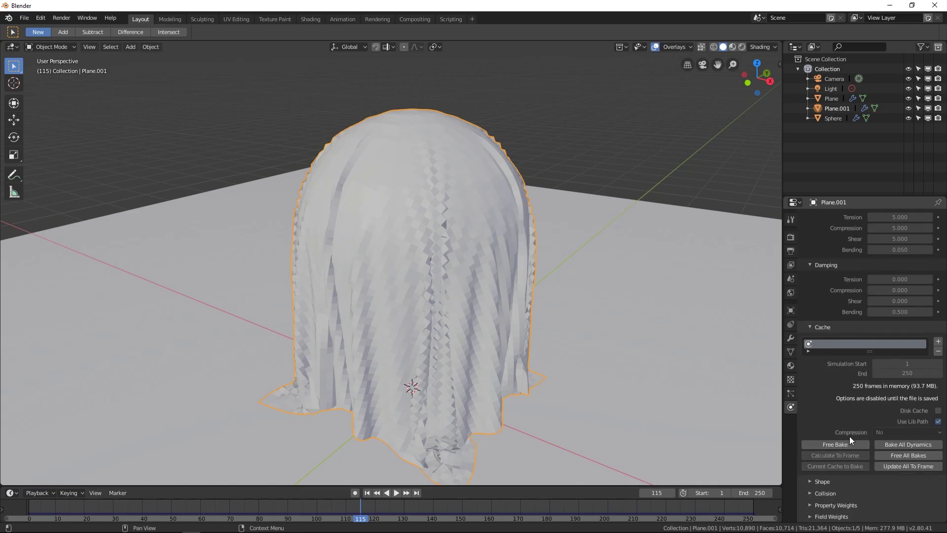
{"action": "scroll", "coordinate": [849, 436], "scroll_direction": "up", "scroll_amount": 7}
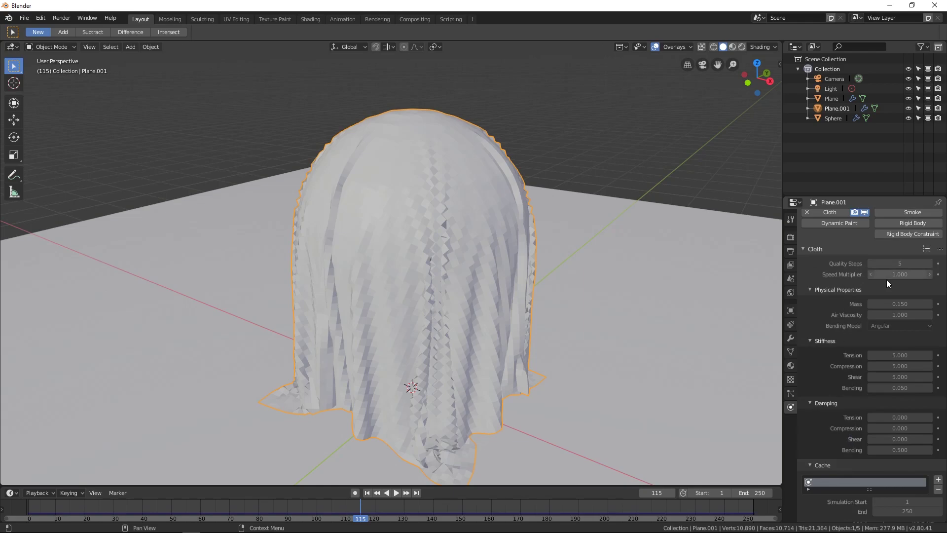
{"action": "scroll", "coordinate": [842, 428], "scroll_direction": "down", "scroll_amount": 7}
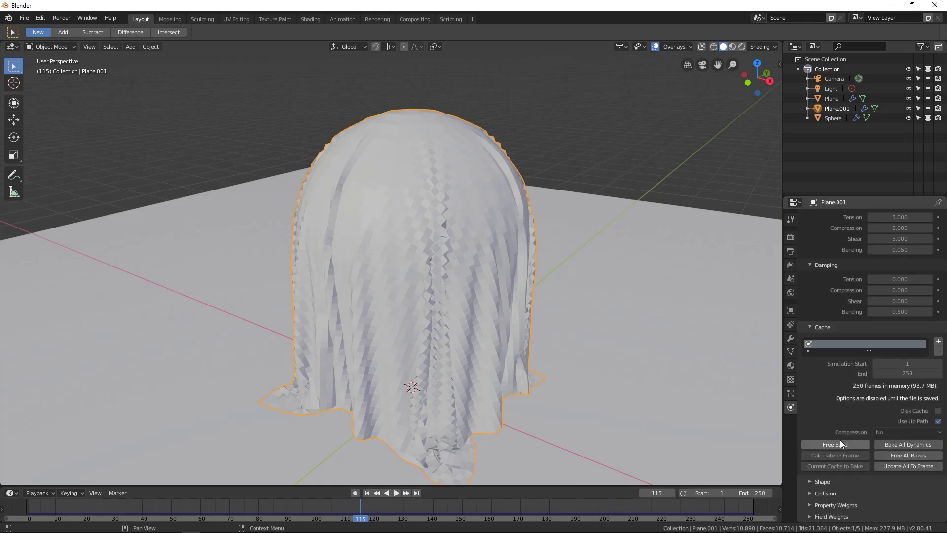
{"action": "left_click", "coordinate": [823, 493]}
{"action": "scroll", "coordinate": [824, 491], "scroll_direction": "down", "scroll_amount": 7}
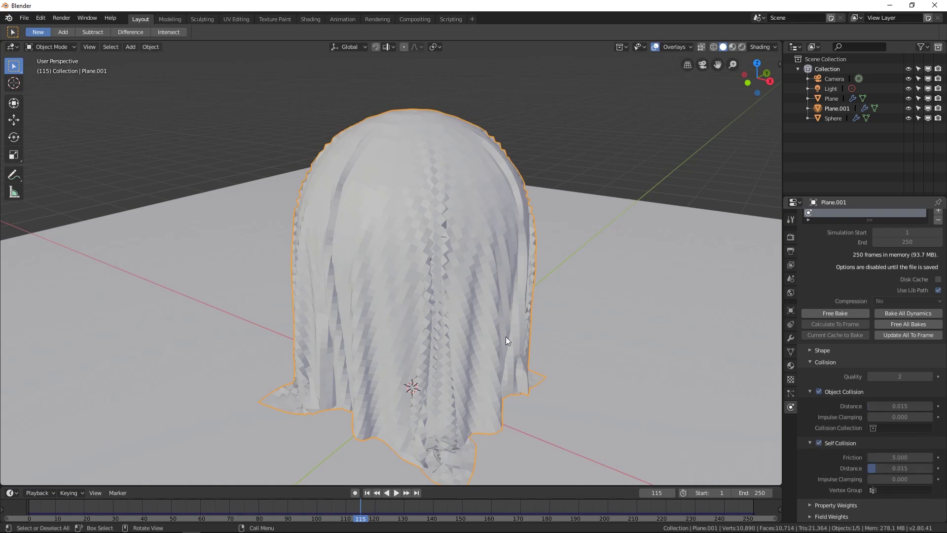
{"action": "middle_click_drag", "start_coordinate": [449, 278], "coordinate": [434, 296]}
{"action": "scroll", "coordinate": [378, 336], "scroll_direction": "up", "scroll_amount": 3}
{"action": "middle_click_drag", "start_coordinate": [378, 336], "coordinate": [274, 168]}
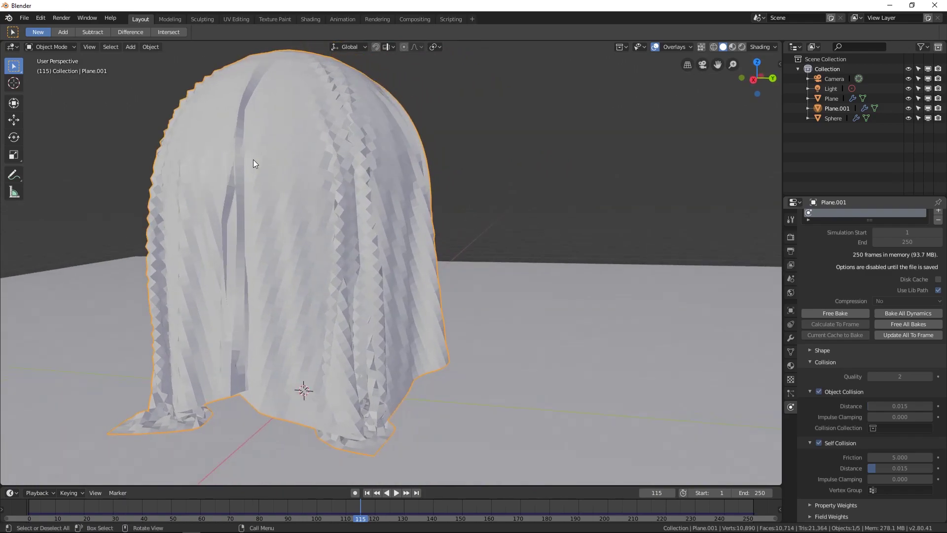
{"action": "scroll", "coordinate": [297, 195], "scroll_direction": "down", "scroll_amount": 5}
{"action": "middle_click_drag", "start_coordinate": [307, 196], "coordinate": [396, 265]}
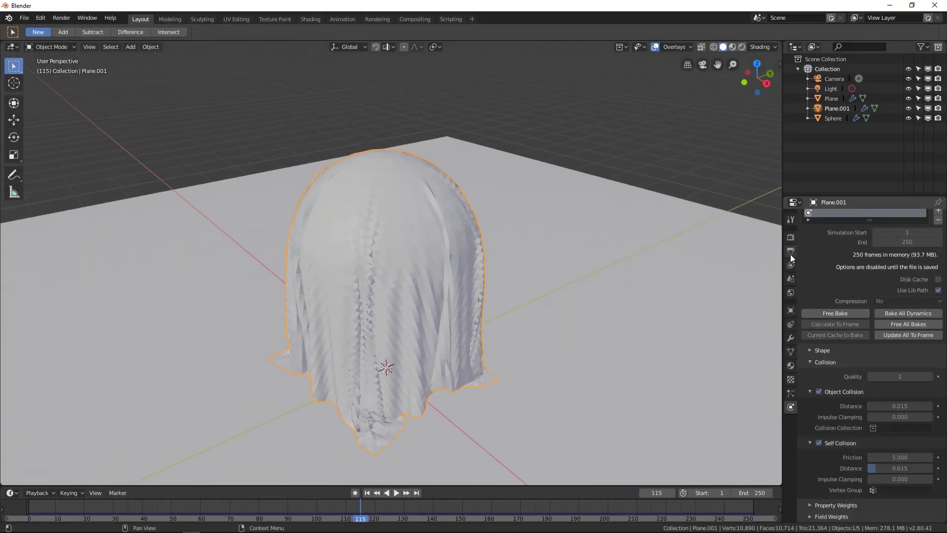
{"action": "scroll", "coordinate": [387, 340], "scroll_direction": "up", "scroll_amount": 1}
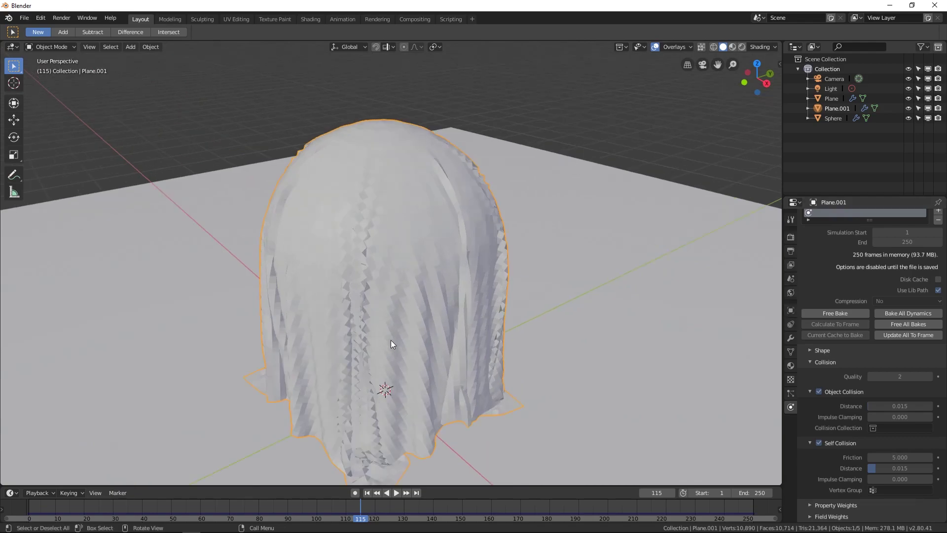
{"action": "scroll", "coordinate": [402, 298], "scroll_direction": "up", "scroll_amount": 2}
{"action": "middle_click_drag", "start_coordinate": [393, 236], "coordinate": [427, 265]}
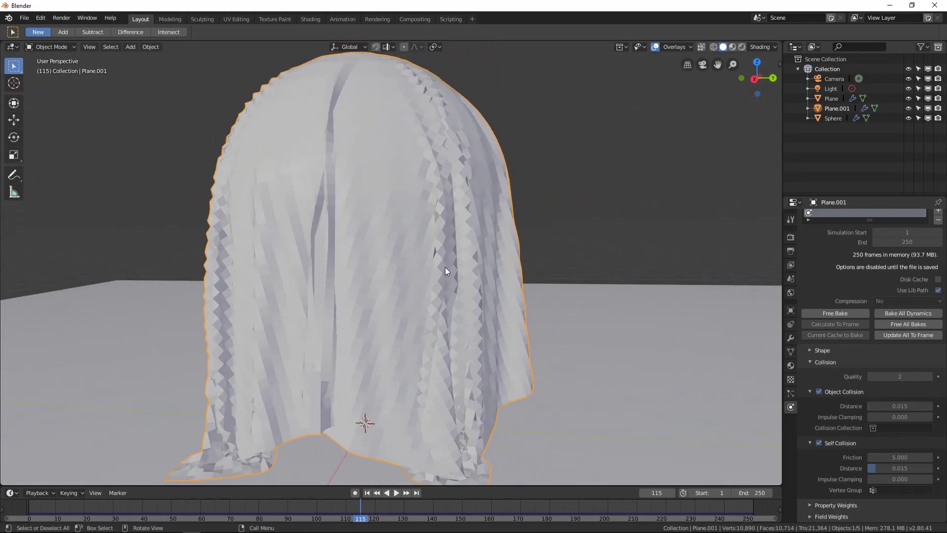
Add a Subdivision Surface modifier to the cloth with viewport level 2.
{"action": "left_click", "coordinate": [790, 337]}
{"action": "left_click", "coordinate": [828, 218]}
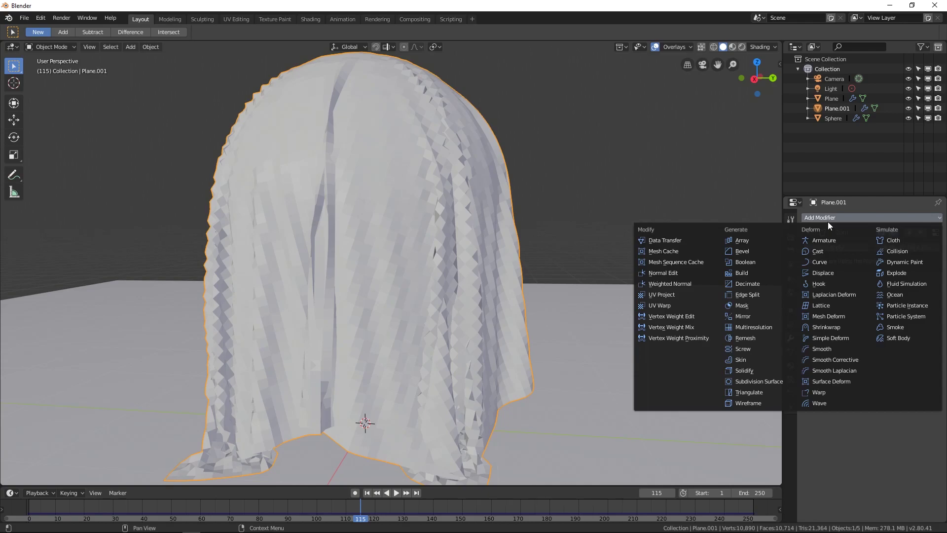
{"action": "left_click", "coordinate": [774, 381]}
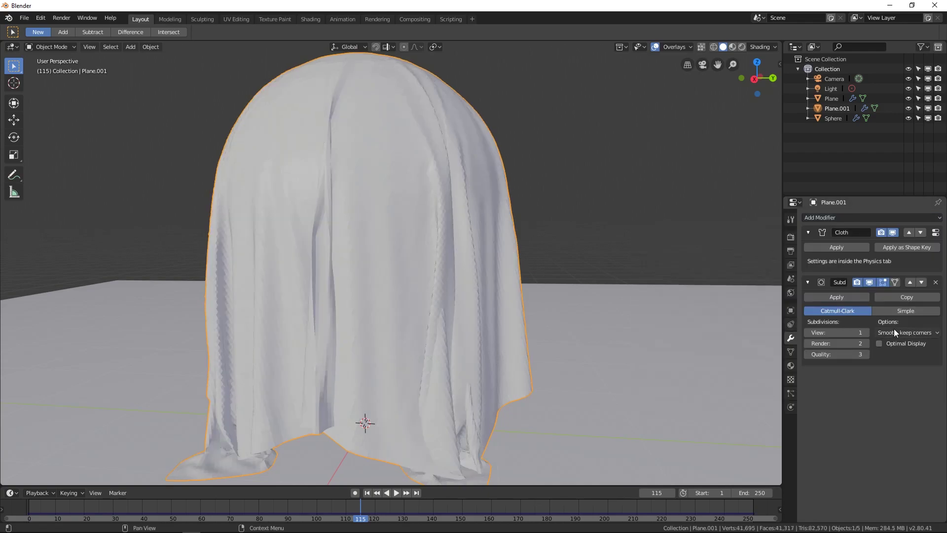
{"action": "left_click", "coordinate": [867, 332]}
Apply Shade Smooth to the cloth and inspect the smoothed result.
{"action": "middle_click_drag", "start_coordinate": [563, 328], "coordinate": [560, 309]}
{"action": "right_click", "coordinate": [549, 202]}
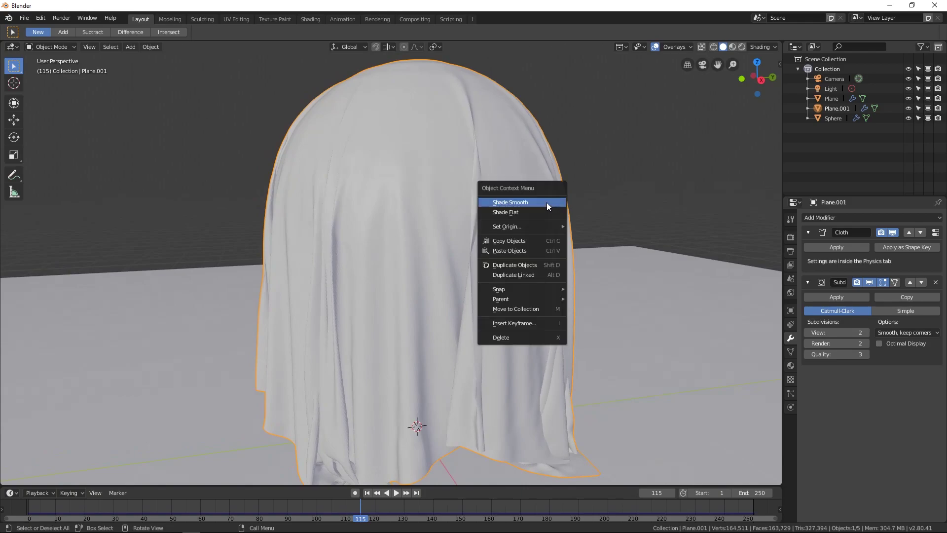
{"action": "left_click", "coordinate": [546, 202]}
{"action": "middle_click_drag", "start_coordinate": [584, 227], "coordinate": [498, 296]}
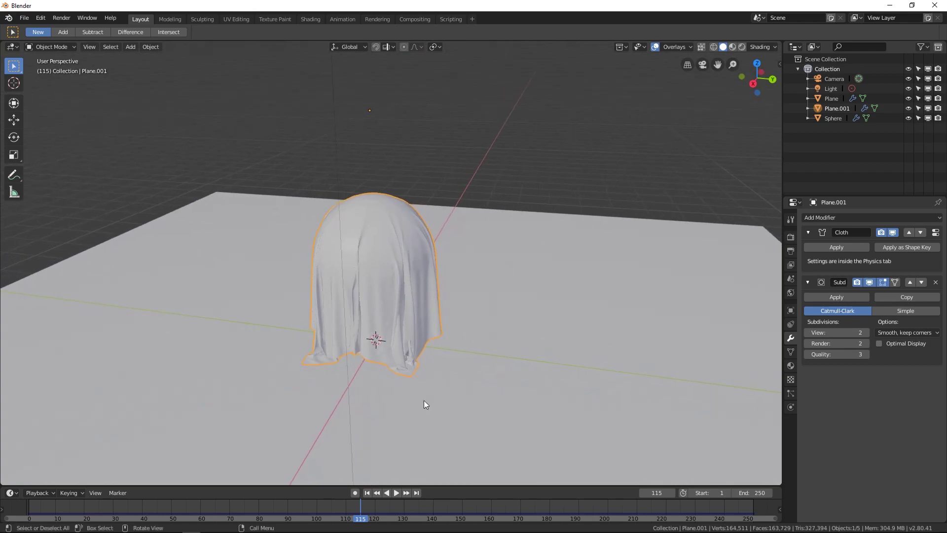
{"action": "key", "text": "space"}
{"action": "left_click_drag", "start_coordinate": [356, 505], "coordinate": [141, 505]}
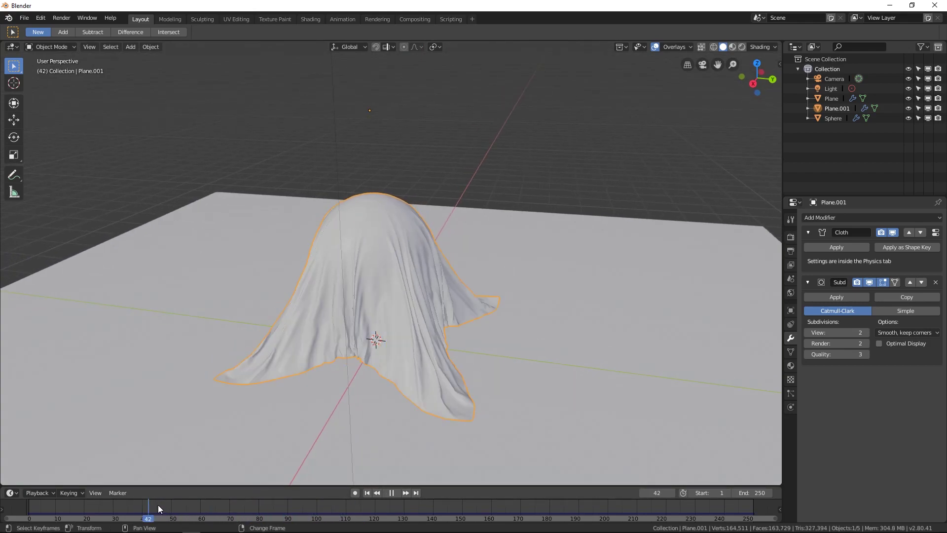
{"action": "key", "text": "space"}
{"action": "middle_click_drag", "start_coordinate": [544, 418], "coordinate": [496, 347]}
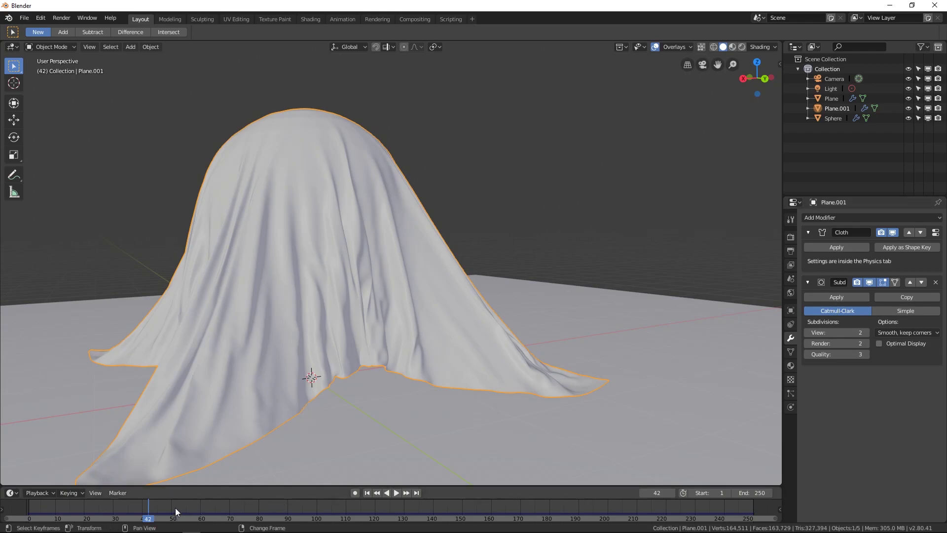
{"action": "key", "text": "space"}
{"action": "left_click_drag", "start_coordinate": [153, 509], "coordinate": [129, 510]}
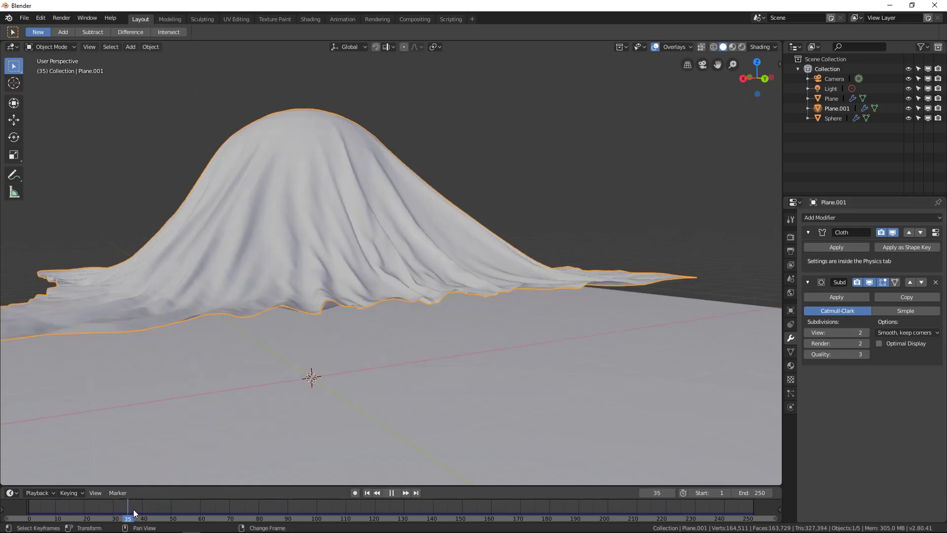
{"action": "key", "text": "space"}
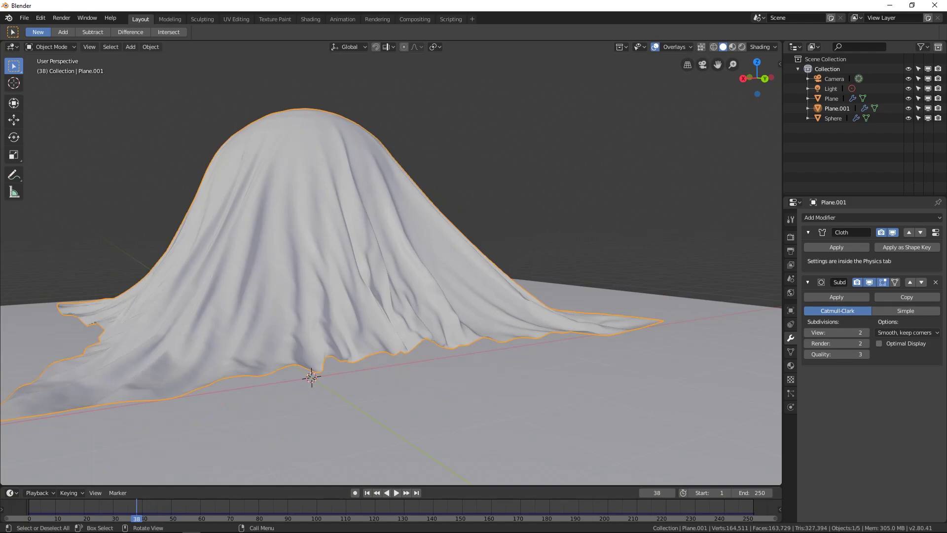